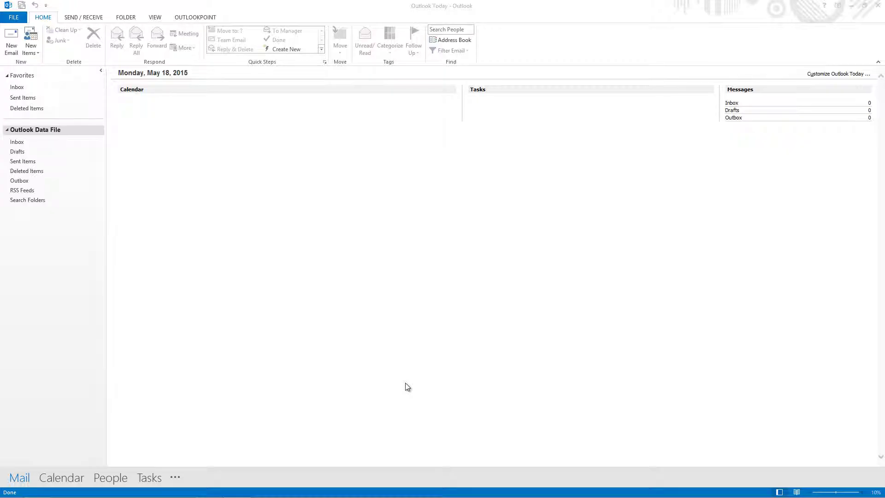
Switch to the Outlook calendar and show the OutlookPoint add-in's ribbon commands.
{"action": "left_click", "coordinate": [58, 481]}
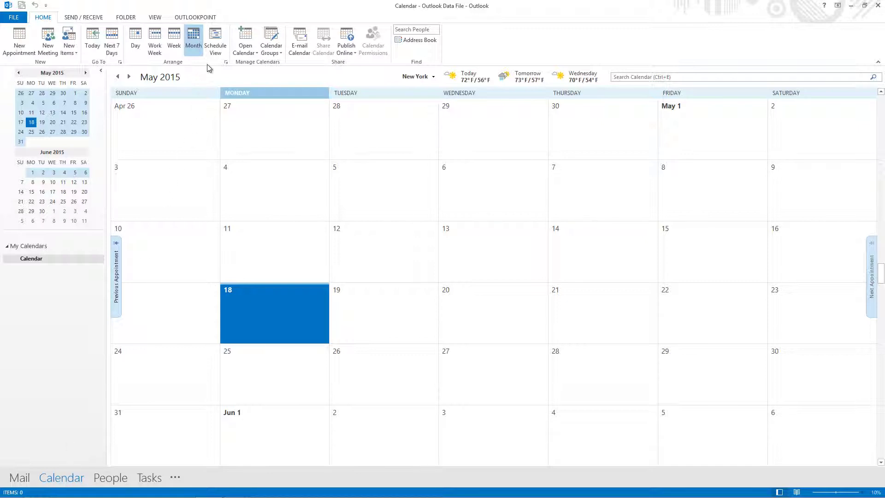
{"action": "left_click", "coordinate": [203, 18]}
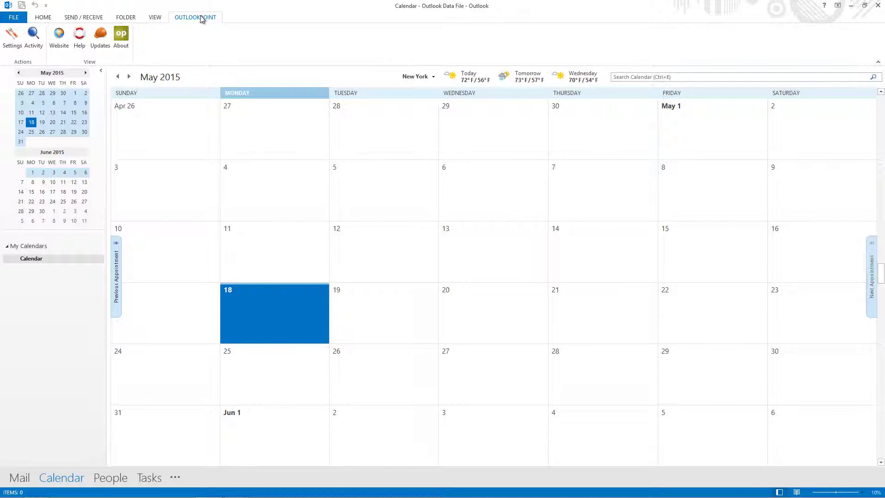
Start a new OutlookPoint Calendar connection with Days back 2 and Days forward 7.
{"action": "left_click", "coordinate": [7, 41]}
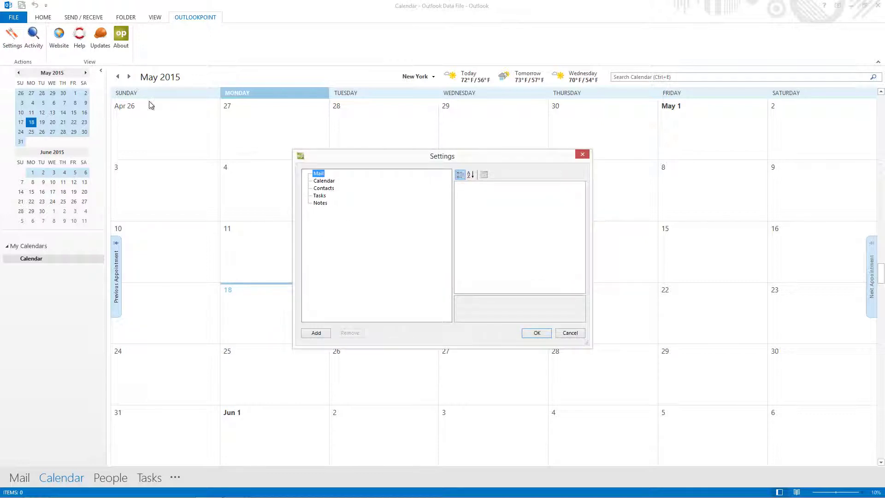
{"action": "left_click", "coordinate": [318, 182]}
{"action": "left_click", "coordinate": [322, 338]}
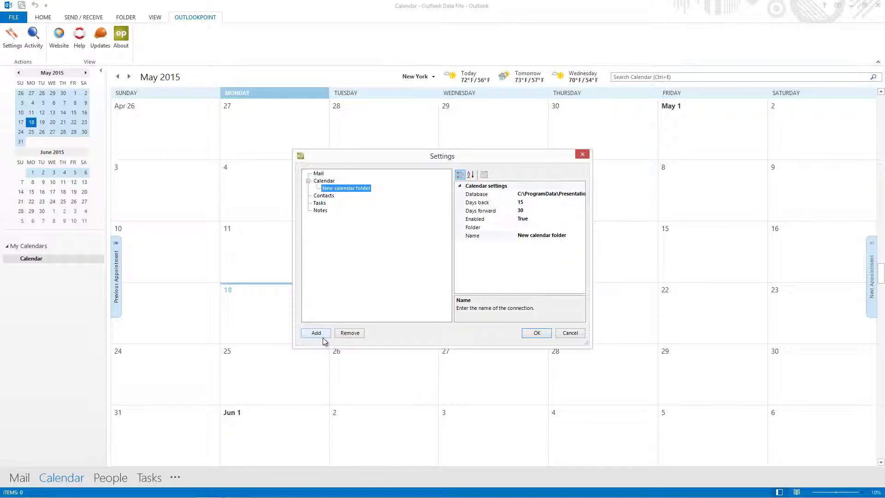
{"action": "left_click", "coordinate": [537, 202]}
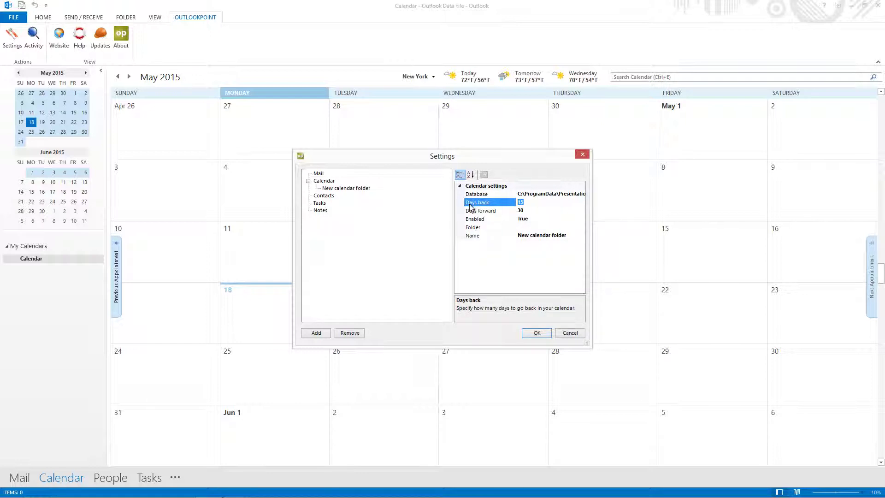
{"action": "key", "text": "BackSpace"}
{"action": "key", "text": "BackSpace"}
{"action": "type", "text": "2"}
{"action": "left_click", "coordinate": [536, 210]}
{"action": "double_click", "coordinate": [537, 210]}
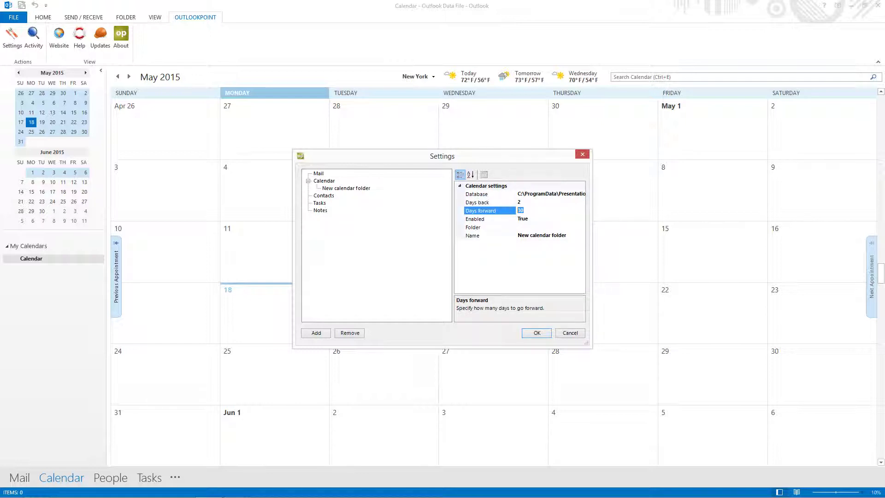
{"action": "type", "text": "7"}
Set the connection's folder to Calendar, name it 'Appointments for screen', and save.
{"action": "left_click", "coordinate": [523, 228]}
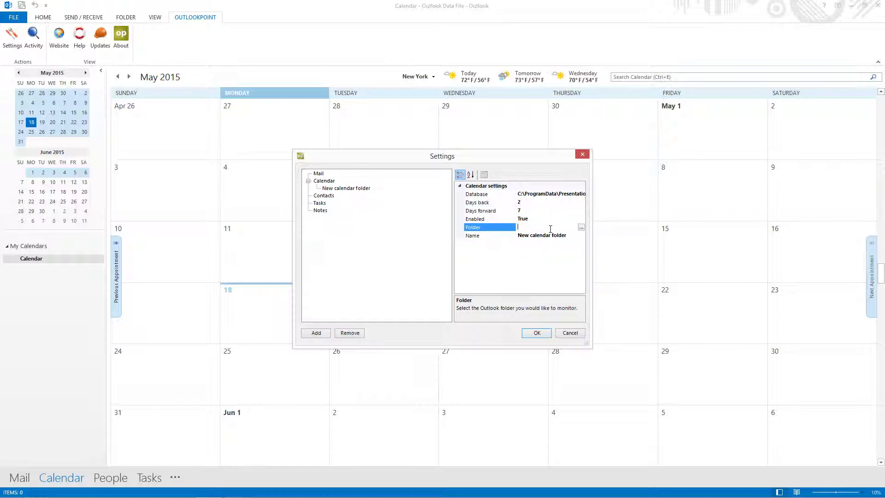
{"action": "left_click", "coordinate": [580, 228]}
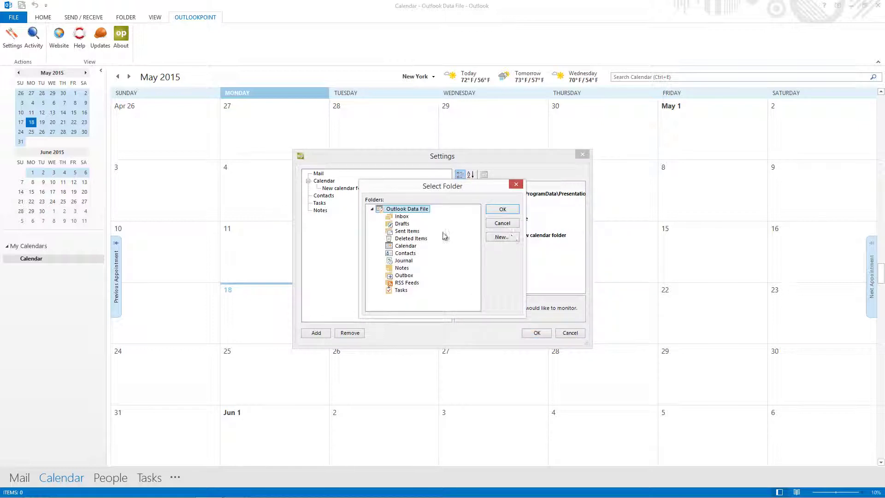
{"action": "left_click", "coordinate": [405, 245]}
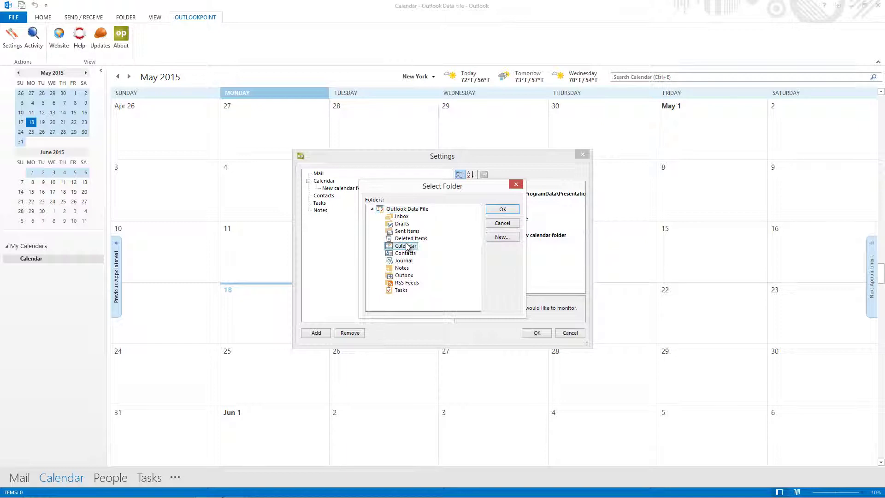
{"action": "left_click", "coordinate": [504, 212]}
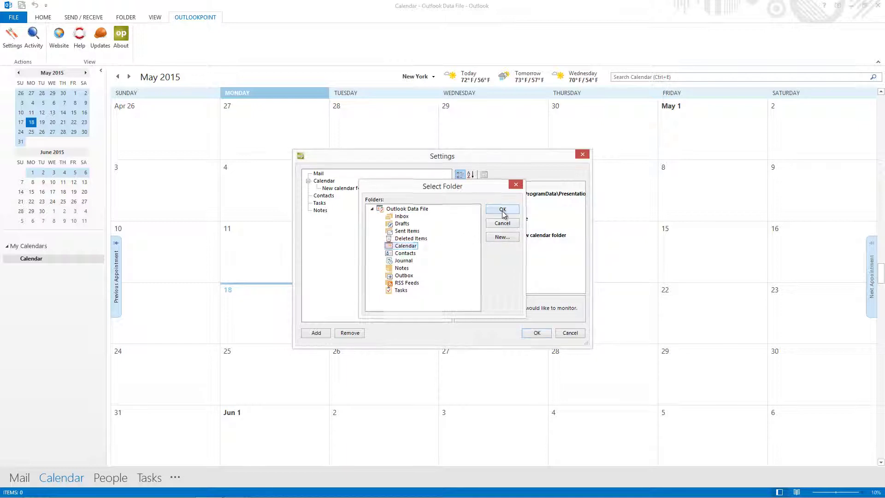
{"action": "left_click", "coordinate": [542, 236]}
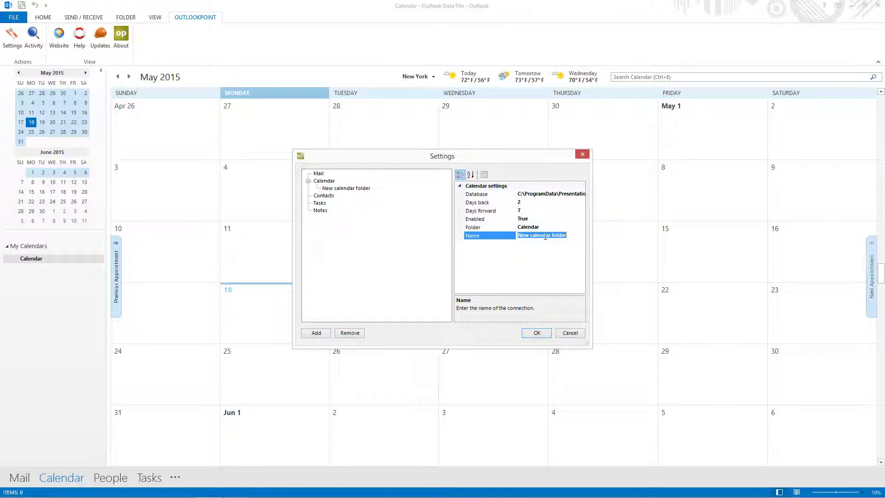
{"action": "type", "text": "Appointments for screen"}
{"action": "left_click", "coordinate": [537, 332]}
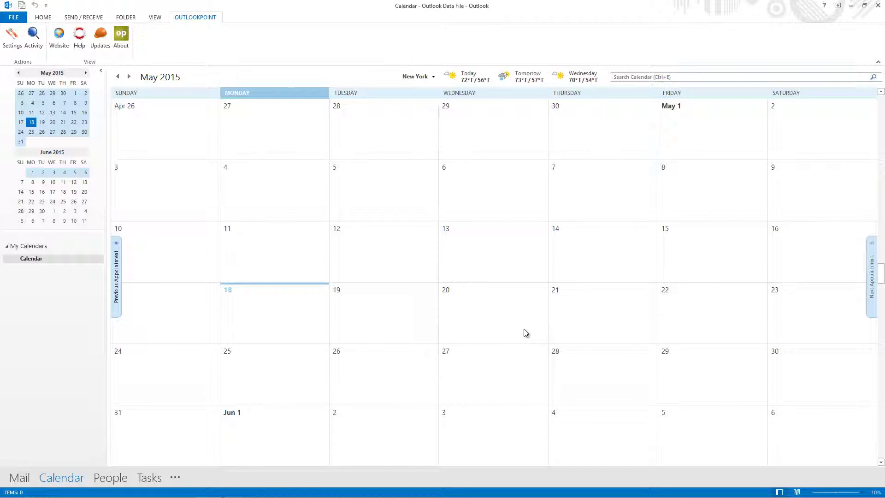
Save a timed meeting with a contact on May 18, 2015, from 2:00 PM to 3:00 PM.
{"action": "left_click", "coordinate": [295, 318]}
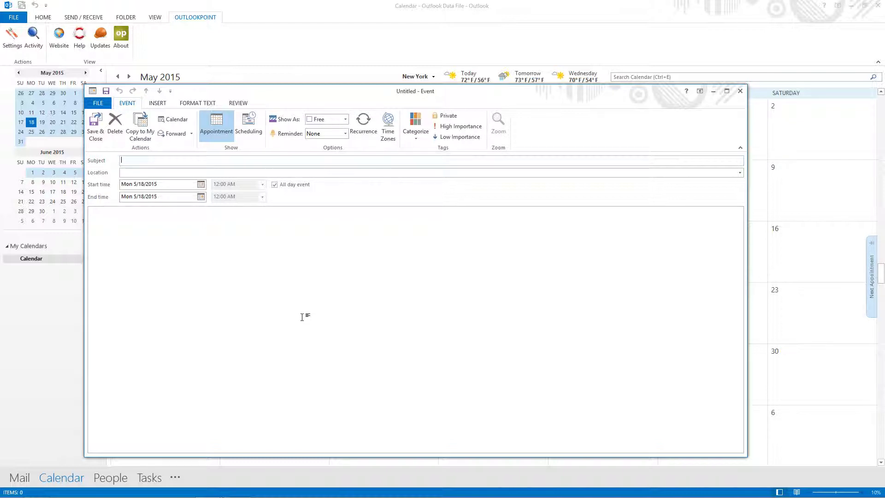
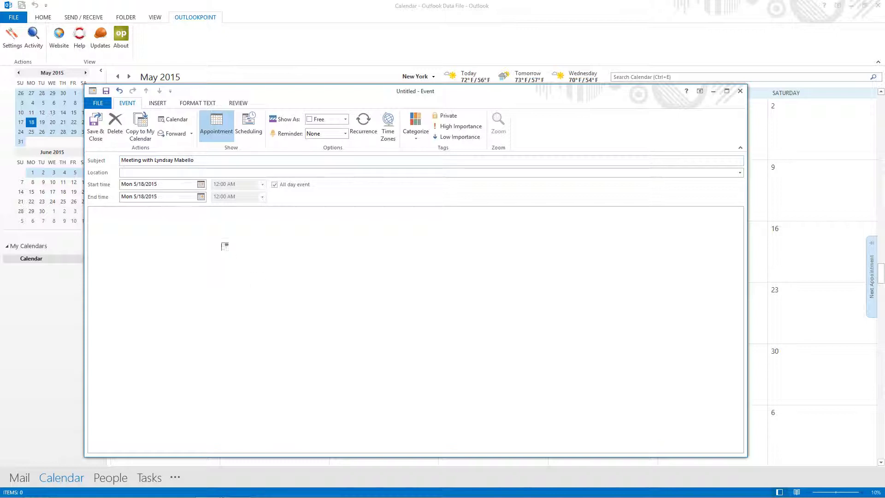
{"action": "left_click", "coordinate": [275, 184]}
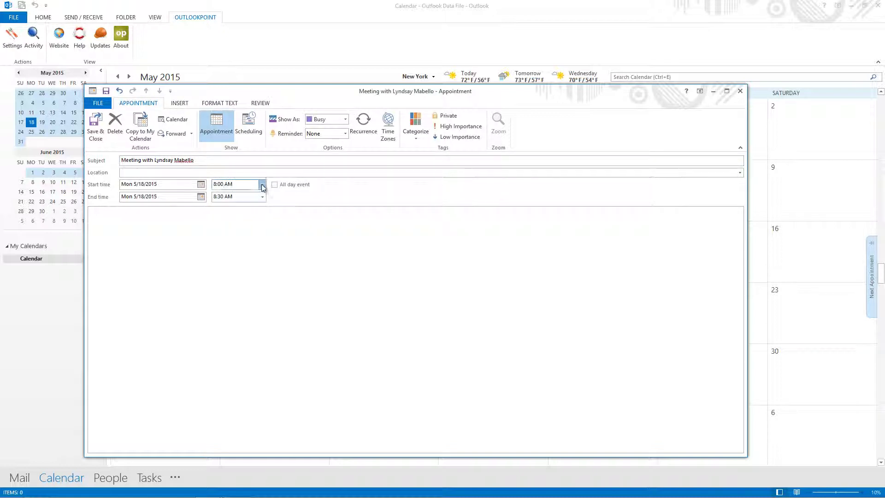
{"action": "left_click", "coordinate": [262, 184]}
{"action": "scroll", "coordinate": [263, 230], "scroll_direction": "down", "scroll_amount": 4}
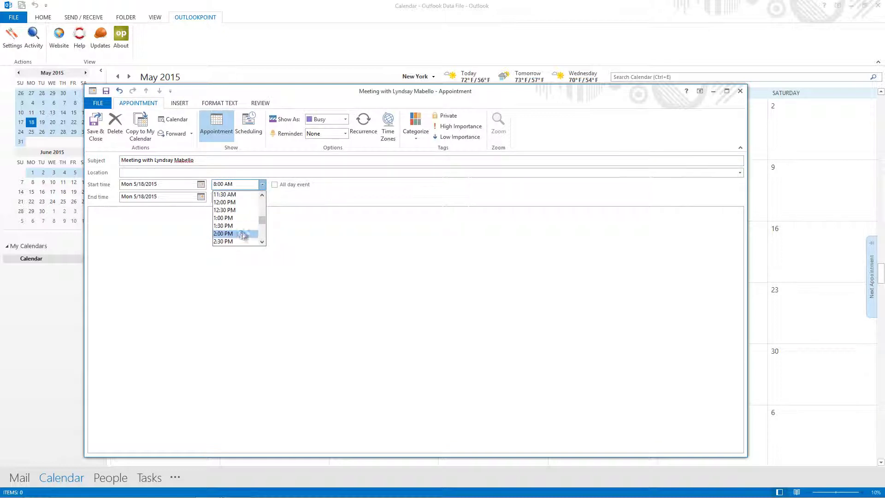
{"action": "left_click", "coordinate": [243, 233]}
{"action": "left_click", "coordinate": [262, 196]}
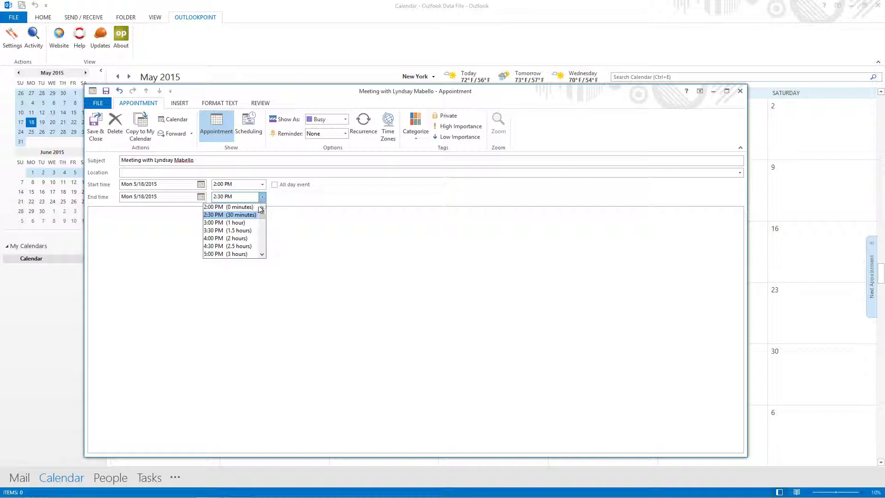
{"action": "left_click", "coordinate": [237, 223]}
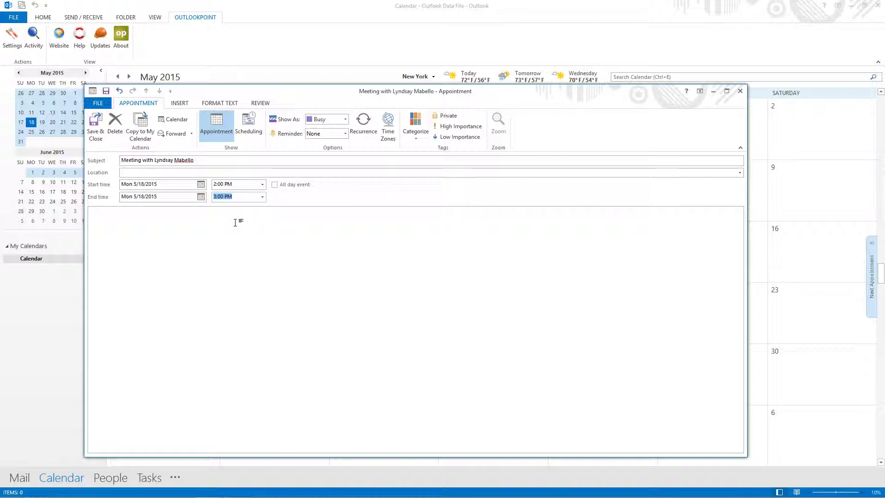
{"action": "left_click", "coordinate": [96, 133]}
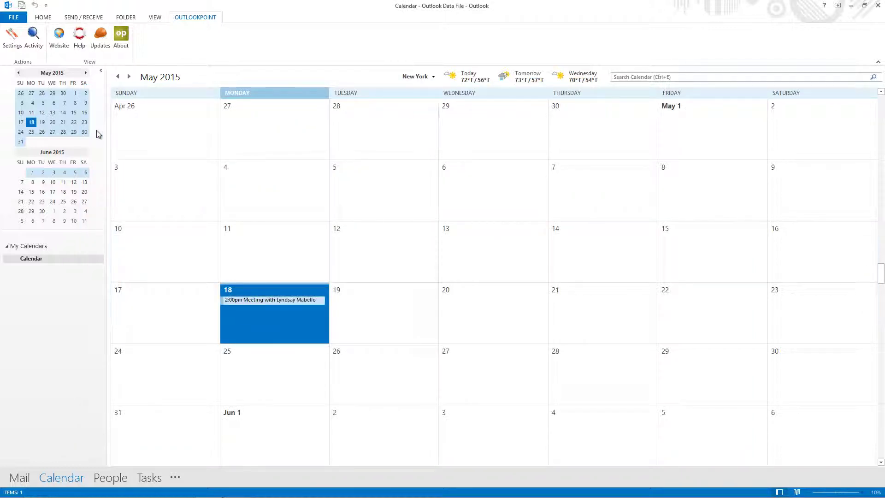
Save a 'Work evaluation' appointment with a colleague on May 18, 10:00 AM–3:00 PM.
{"action": "right_click", "coordinate": [247, 313]}
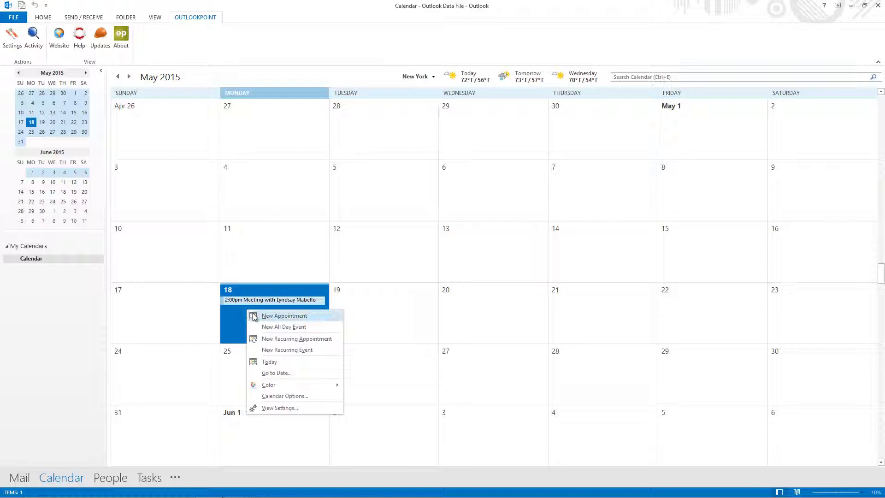
{"action": "left_click", "coordinate": [252, 314]}
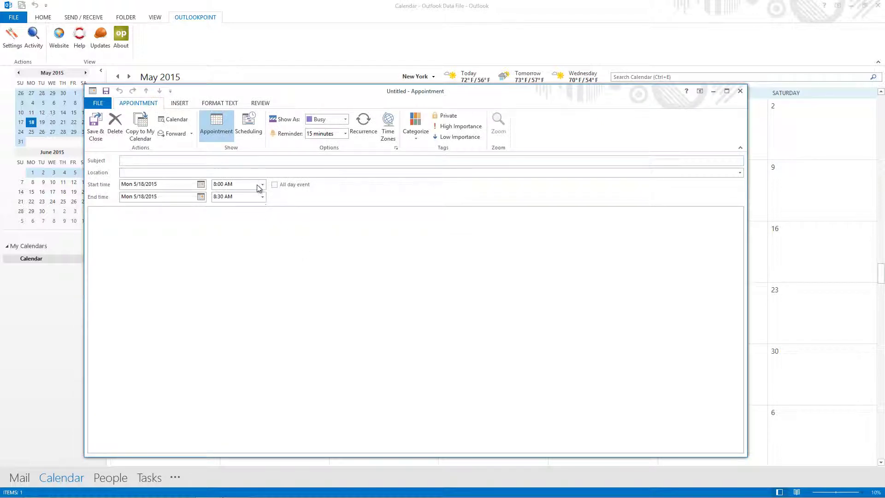
{"action": "left_click", "coordinate": [263, 186]}
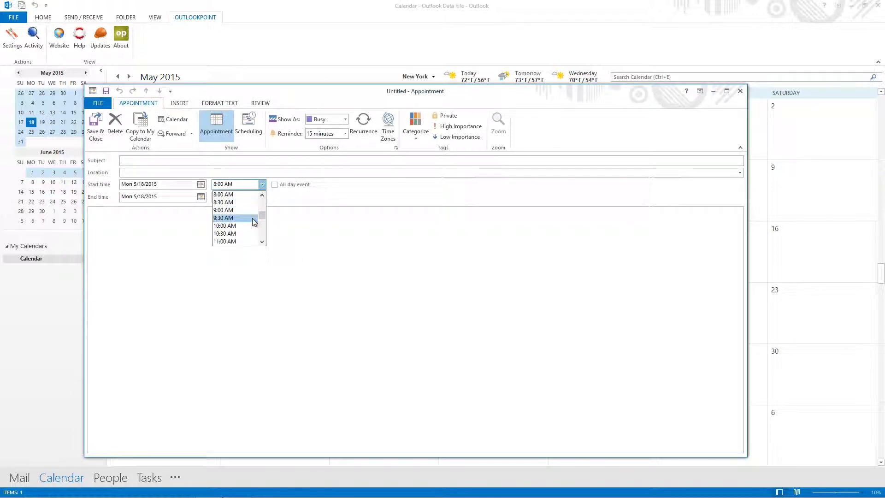
{"action": "left_click", "coordinate": [250, 229]}
{"action": "left_click", "coordinate": [262, 196]}
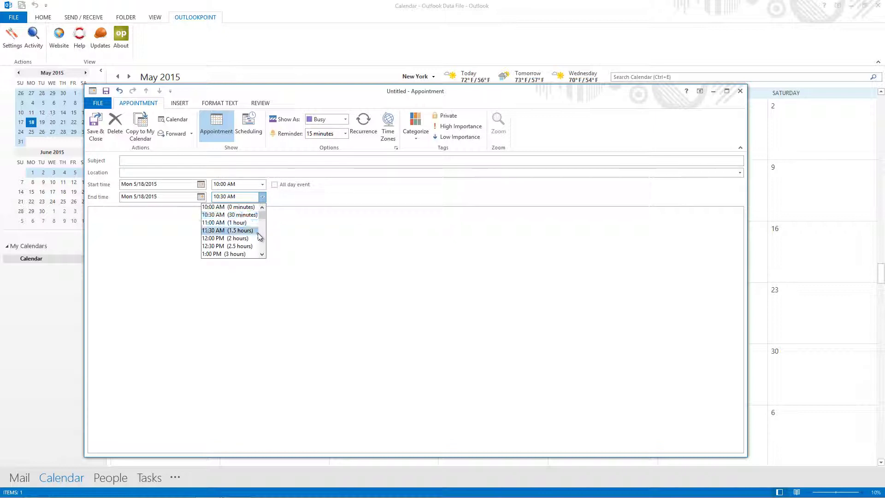
{"action": "left_click", "coordinate": [265, 244]}
{"action": "left_click", "coordinate": [251, 230]}
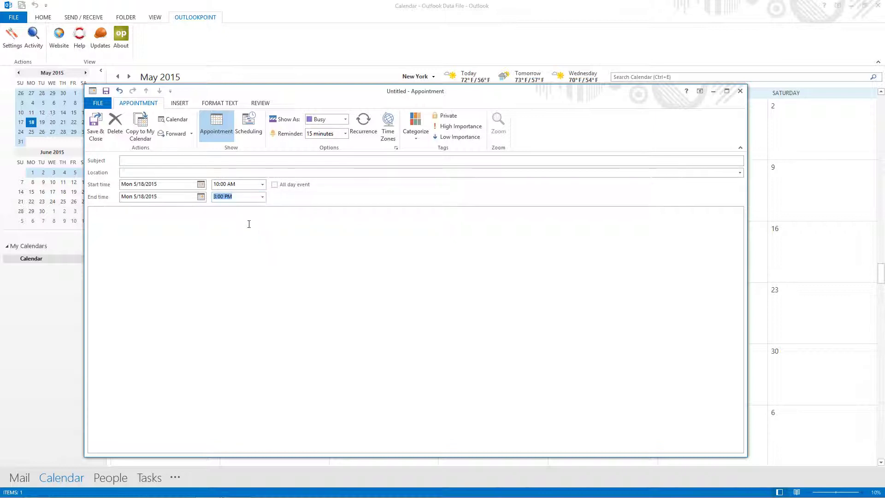
{"action": "left_click", "coordinate": [208, 173]}
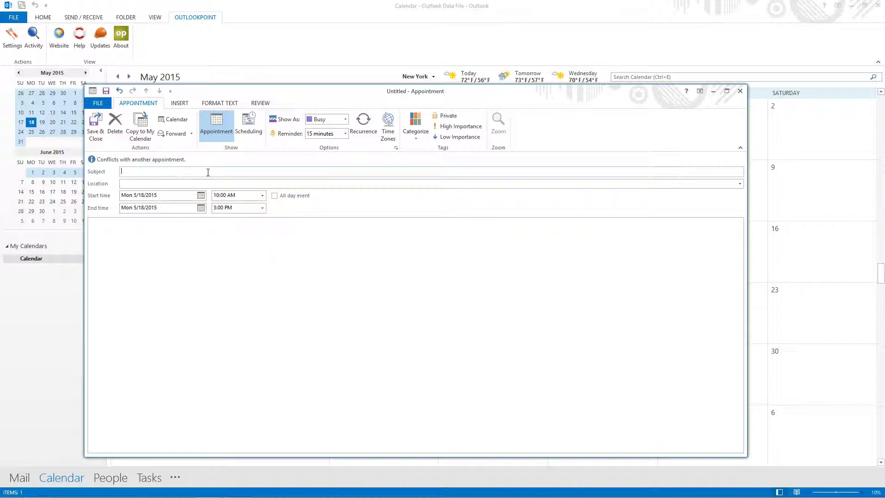
{"action": "left_click", "coordinate": [98, 124]}
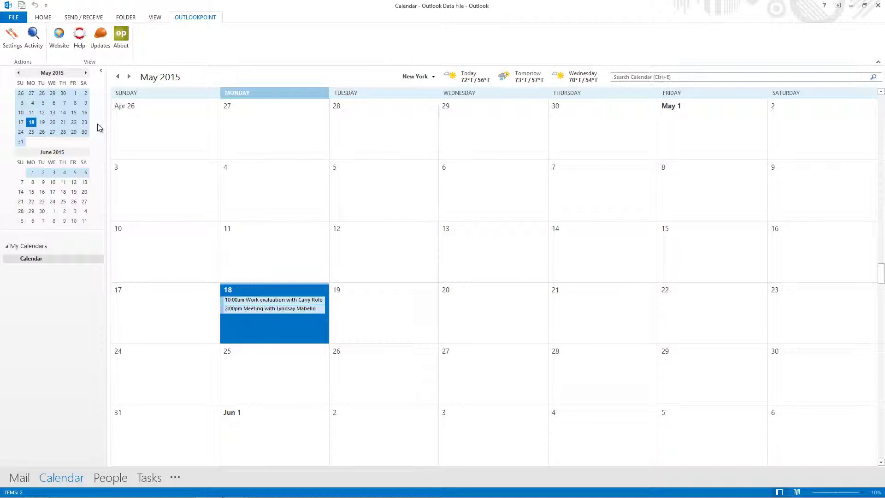
{"action": "left_click", "coordinate": [10, 39]}
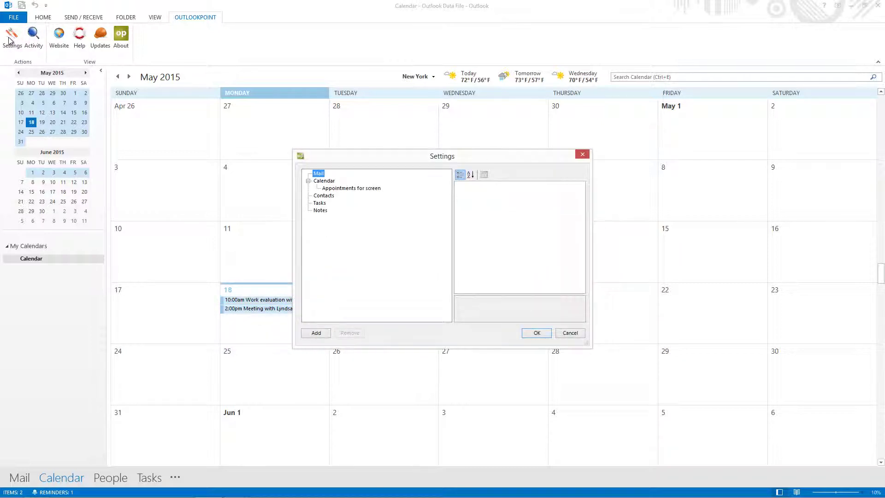
{"action": "left_click", "coordinate": [326, 188]}
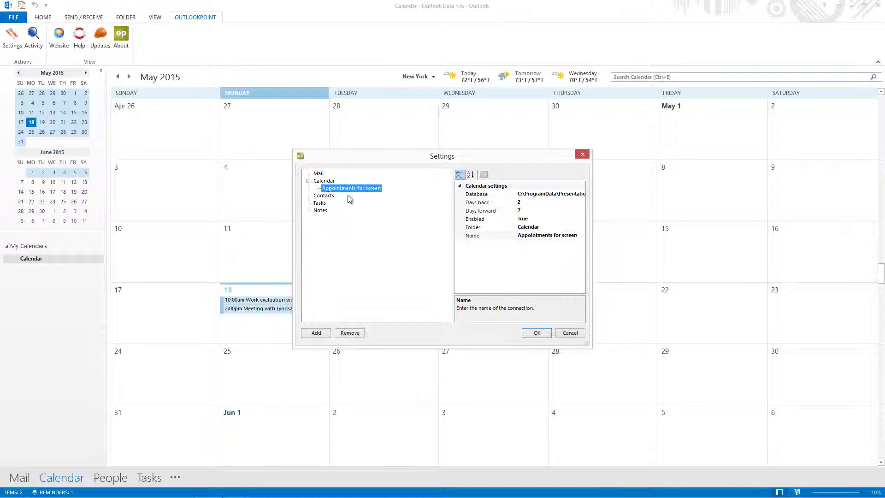
{"action": "left_click", "coordinate": [541, 195]}
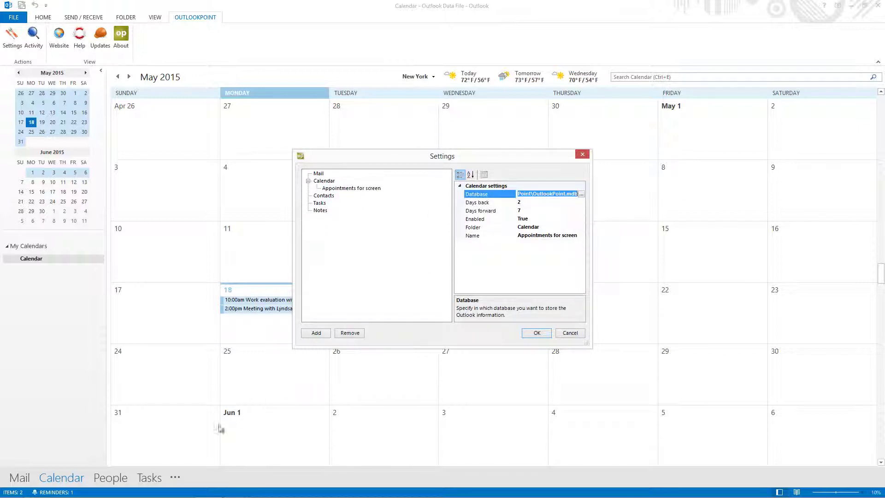
{"action": "mouse_move", "coordinate": [102, 496]}
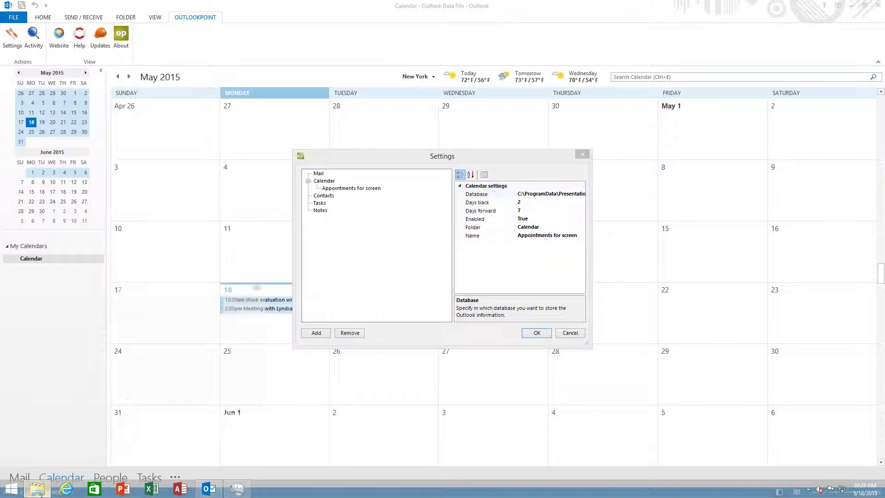
Open OutlookPoint.mdb from the File Explorer folder in Microsoft Access.
{"action": "left_click", "coordinate": [36, 488]}
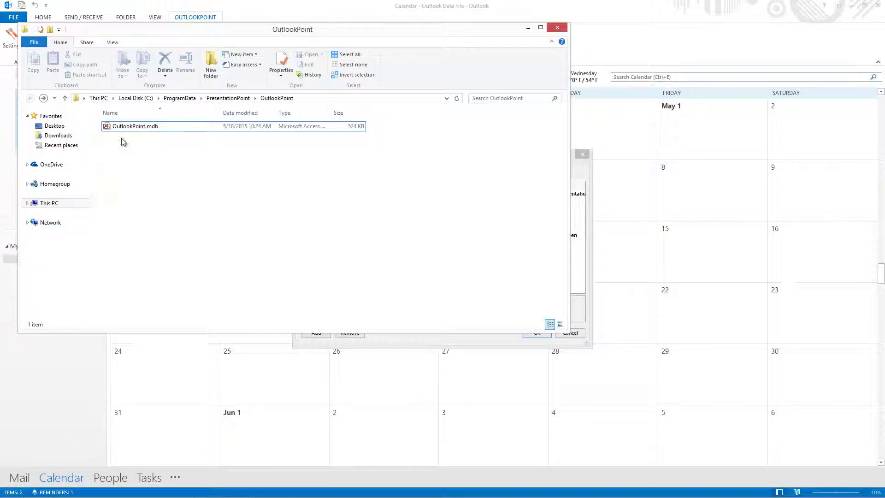
{"action": "left_click", "coordinate": [130, 127]}
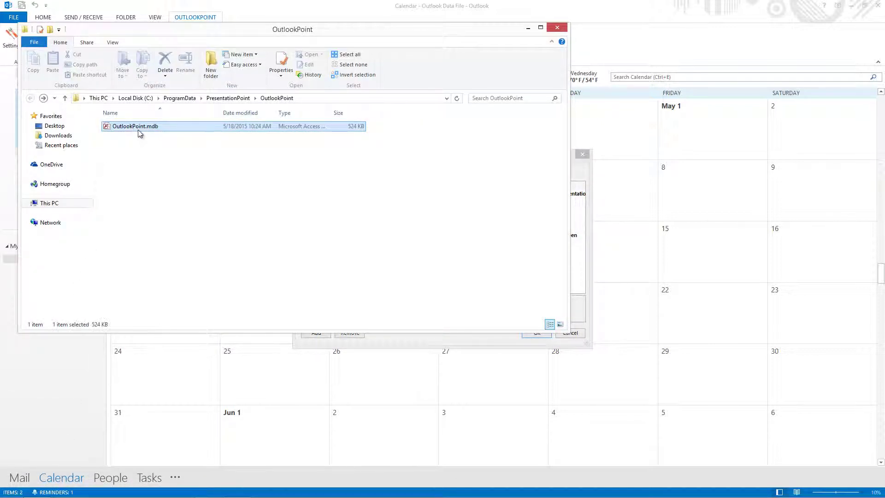
{"action": "right_click", "coordinate": [130, 126]}
{"action": "left_click", "coordinate": [144, 138]}
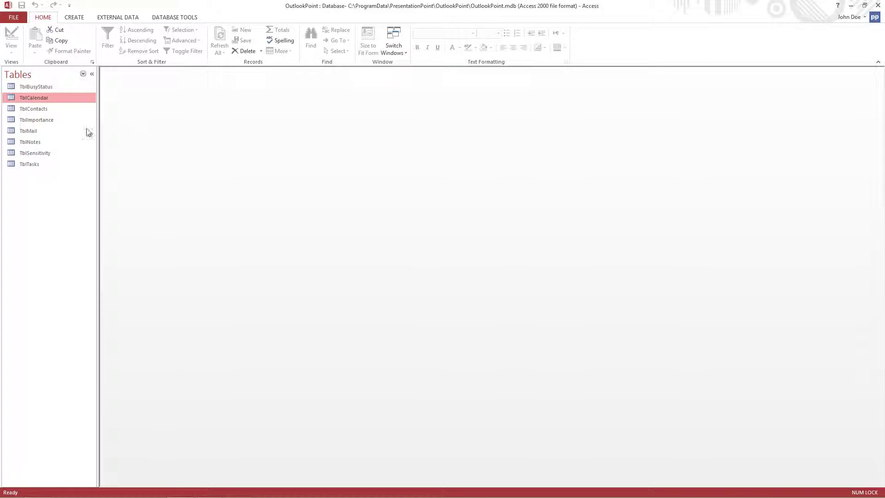
Open the TblCalendar table and autofit its Start, End and Subject columns.
{"action": "right_click", "coordinate": [50, 95]}
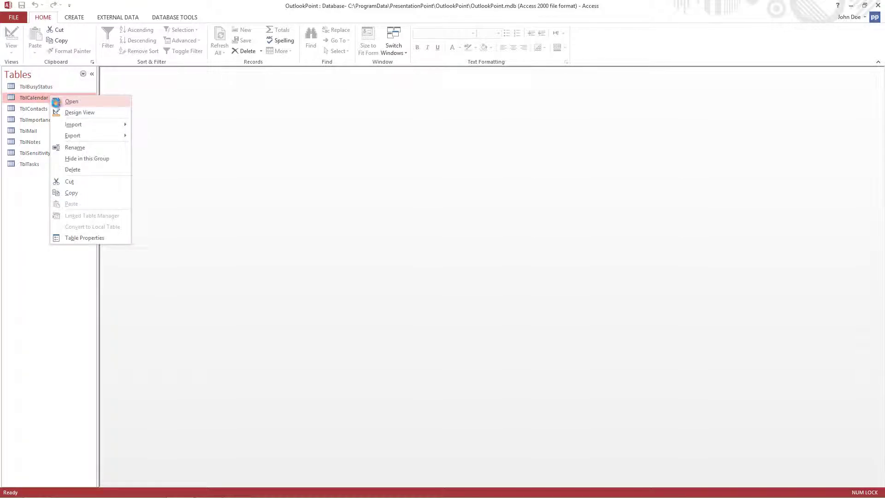
{"action": "left_click", "coordinate": [56, 103]}
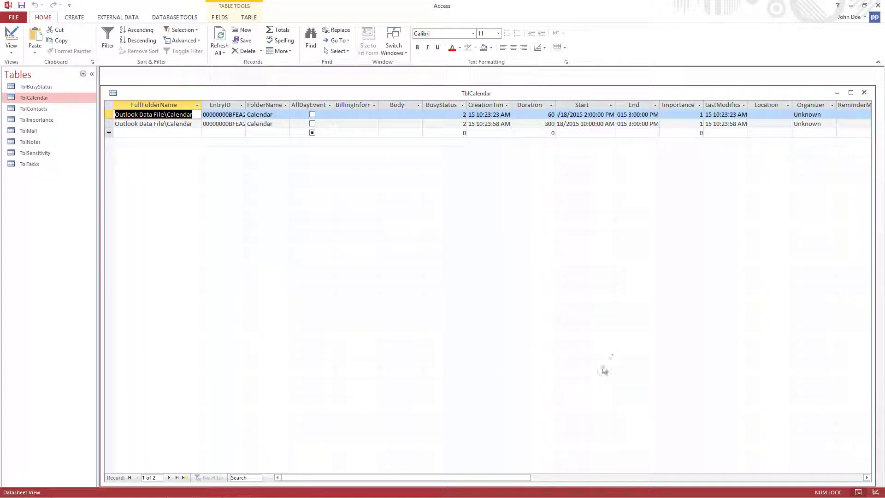
{"action": "double_click", "coordinate": [615, 105]}
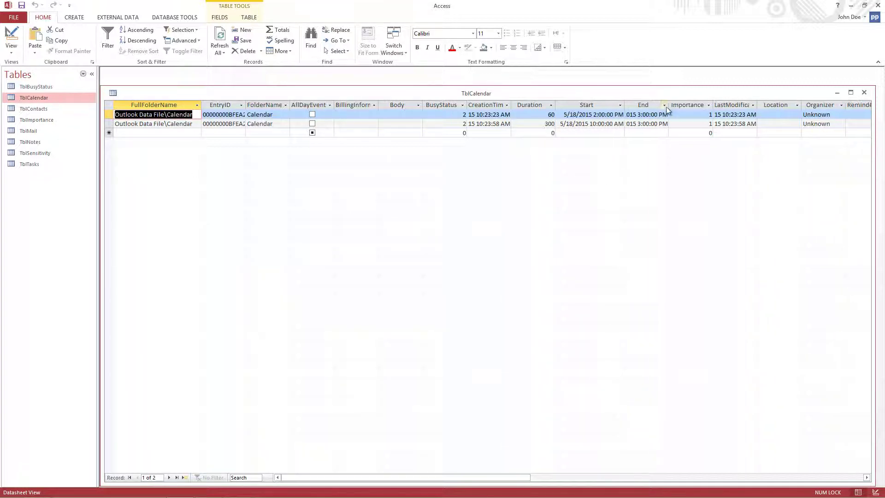
{"action": "double_click", "coordinate": [668, 104]}
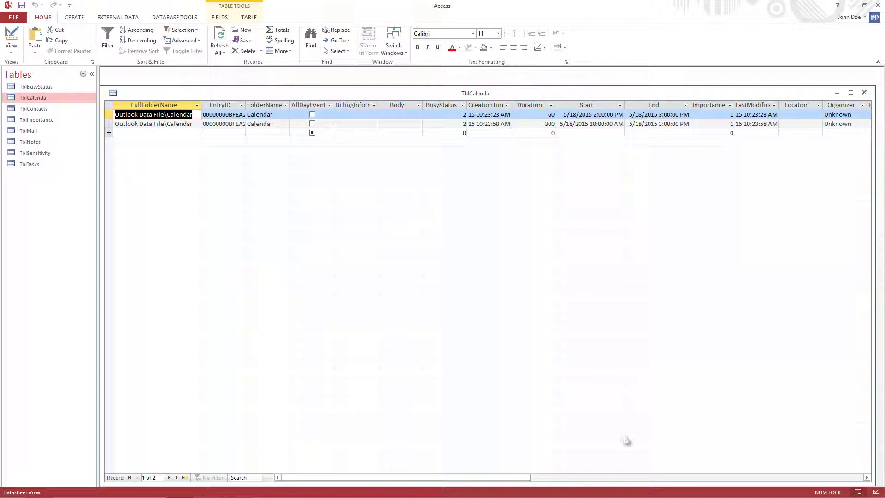
{"action": "left_click", "coordinate": [614, 478]}
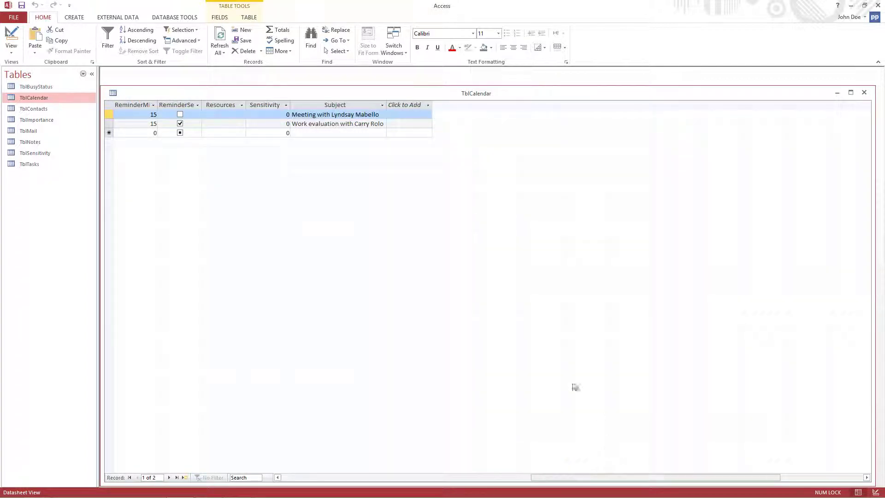
{"action": "double_click", "coordinate": [389, 101]}
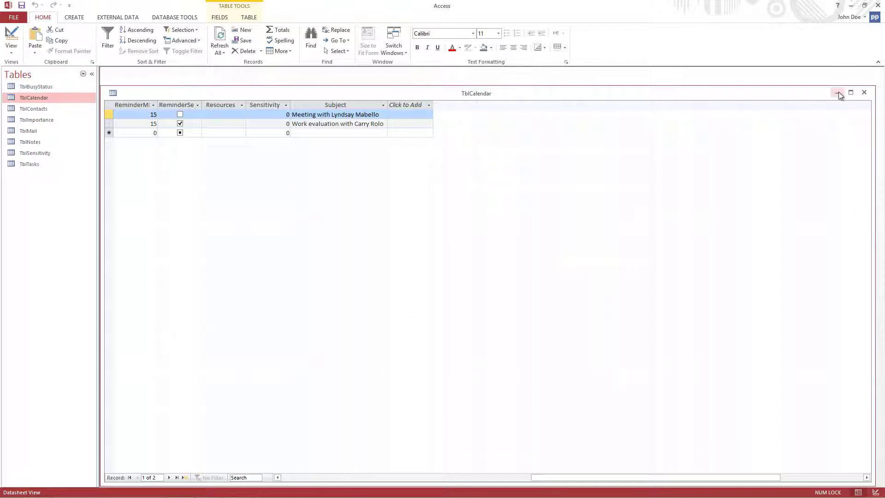
Minimize Access and close the OutlookPoint Settings dialog with OK.
{"action": "left_click", "coordinate": [851, 5]}
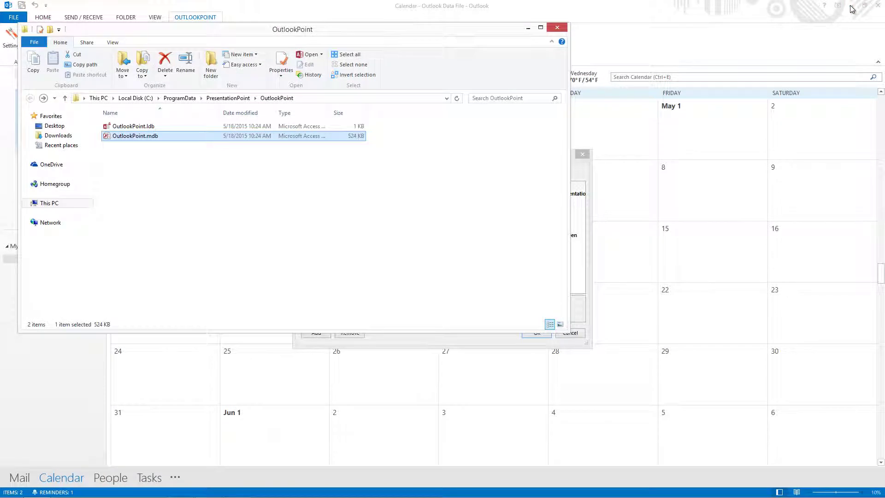
{"action": "left_click", "coordinate": [773, 28]}
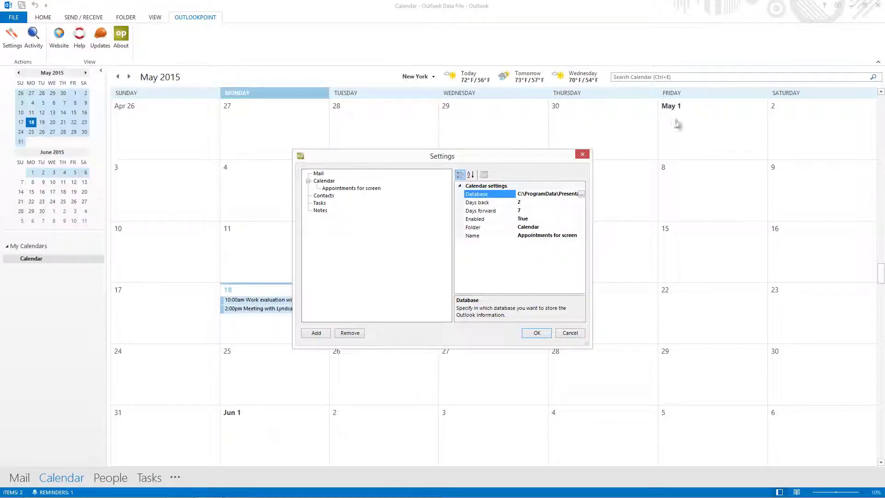
{"action": "left_click", "coordinate": [536, 333]}
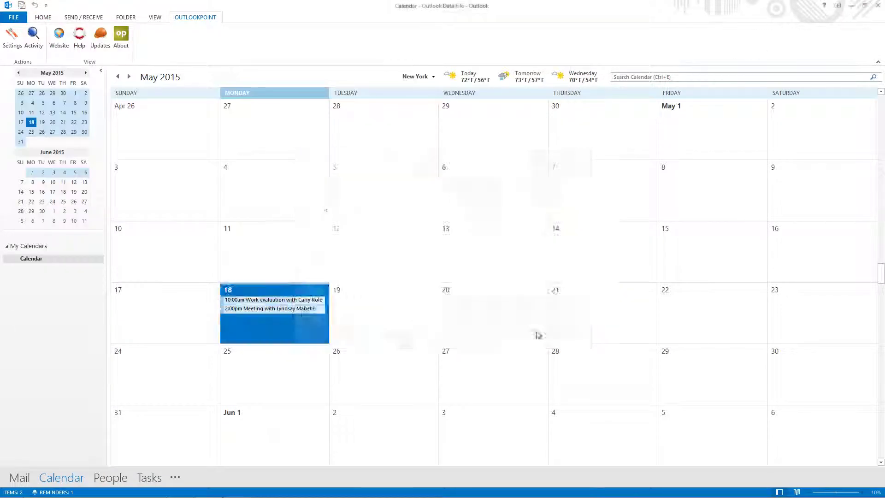
Delete the 2:00 PM meeting from May 18 in the Outlook calendar.
{"action": "left_click", "coordinate": [306, 312]}
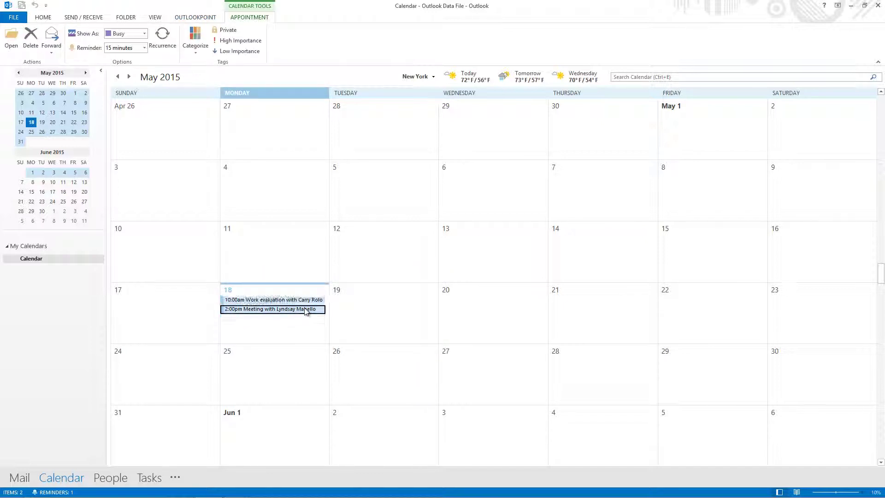
{"action": "right_click", "coordinate": [306, 312]}
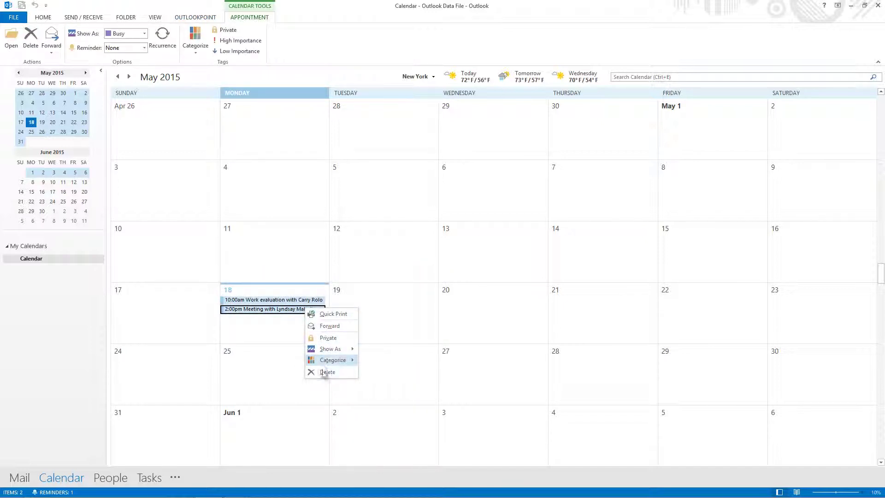
{"action": "left_click", "coordinate": [325, 372]}
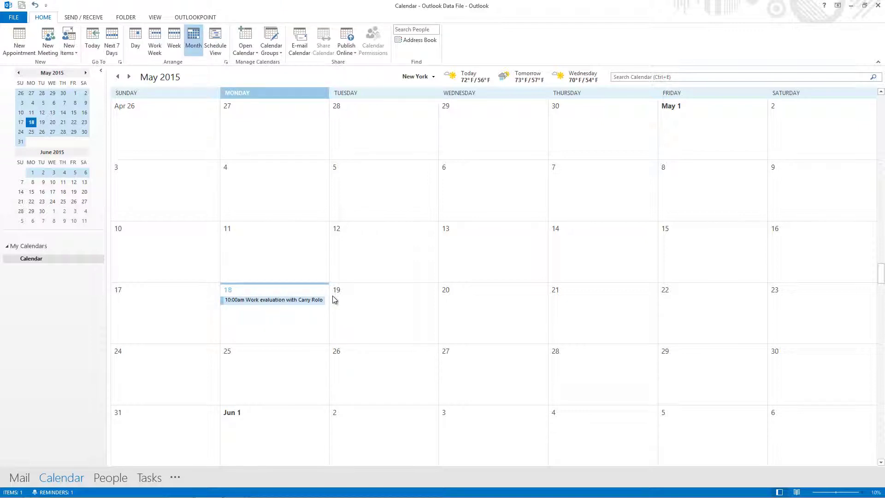
Return to TblCalendar in Access and refresh it so the meeting row shows #Deleted.
{"action": "mouse_move", "coordinate": [206, 497]}
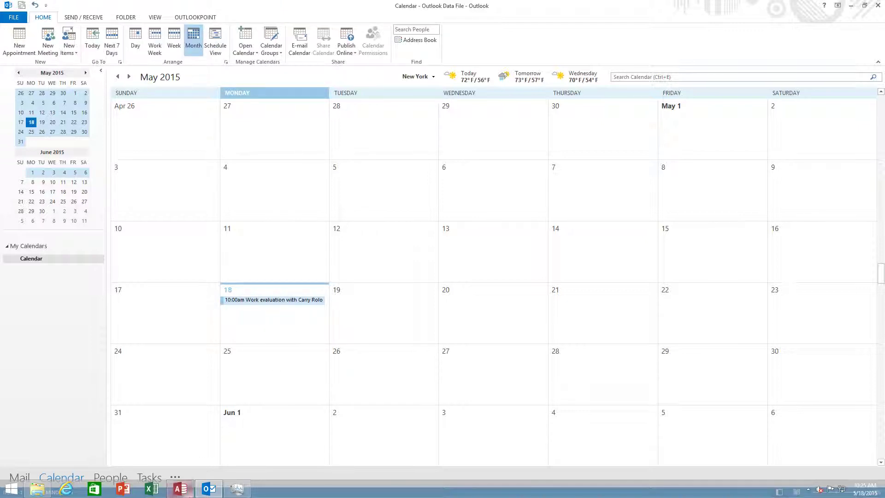
{"action": "left_click", "coordinate": [180, 489]}
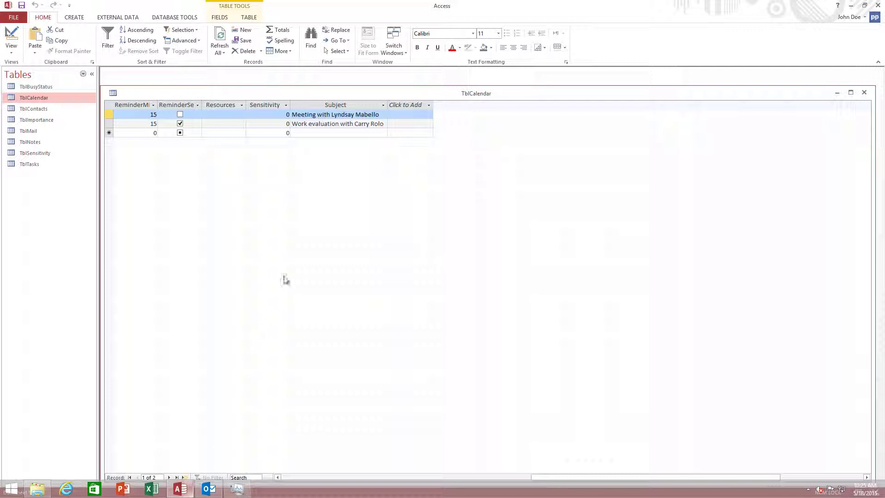
{"action": "left_click", "coordinate": [326, 134]}
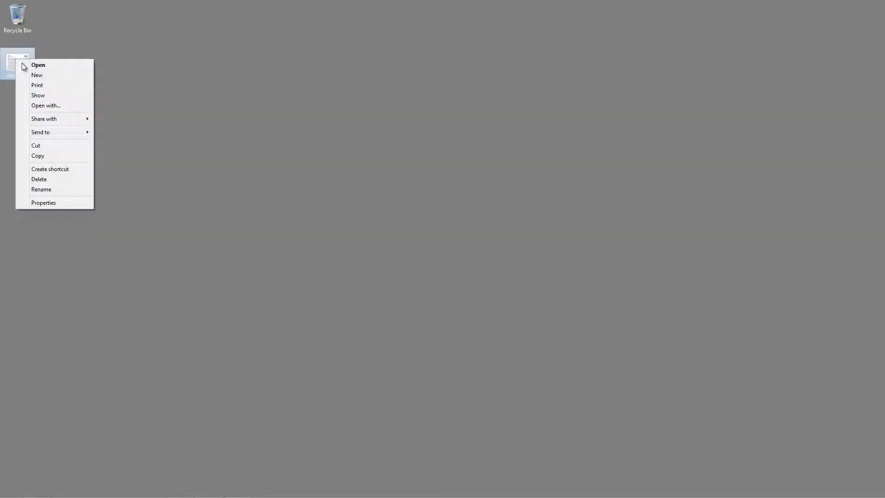
Open cms.pptx from the desktop in PowerPoint.
{"action": "left_click", "coordinate": [26, 65]}
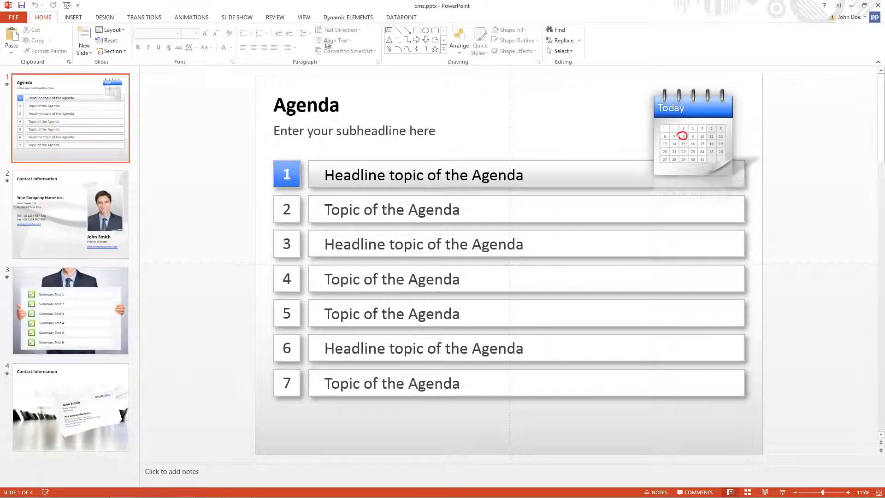
Add a DataPoint Microsoft Access connection to C:\ProgramData\PresentationPoint\OutlookPoint\OutlookPoint.mdb.
{"action": "left_click", "coordinate": [408, 22]}
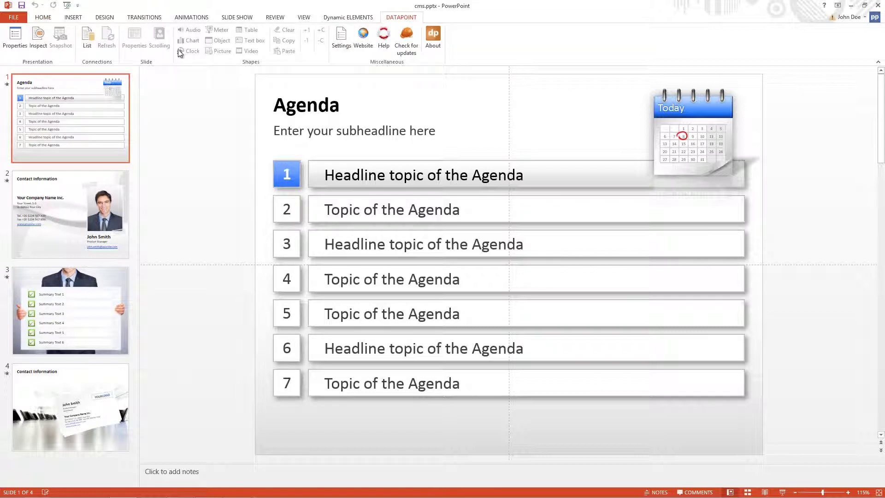
{"action": "left_click", "coordinate": [87, 45]}
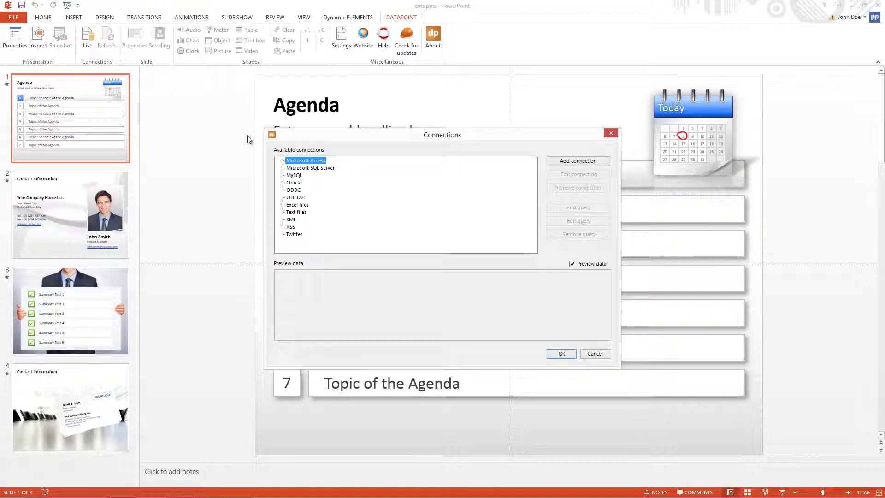
{"action": "right_click", "coordinate": [302, 163]}
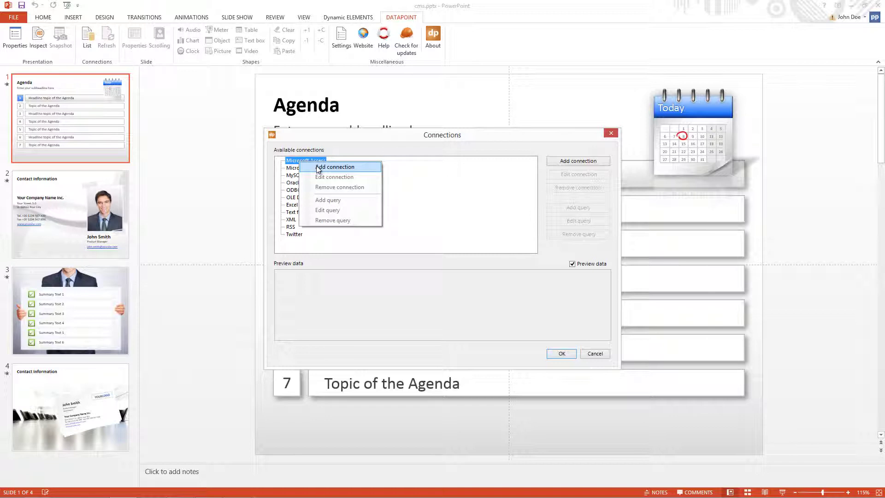
{"action": "left_click", "coordinate": [318, 168]}
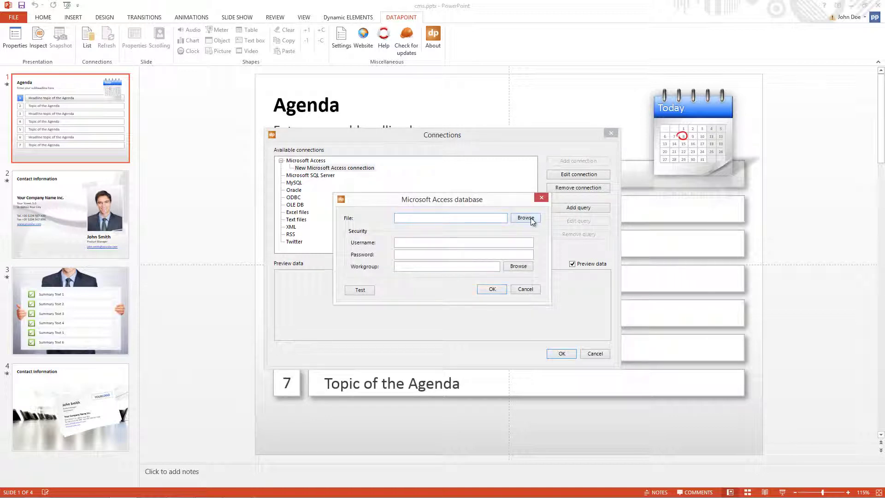
{"action": "left_click", "coordinate": [525, 218]}
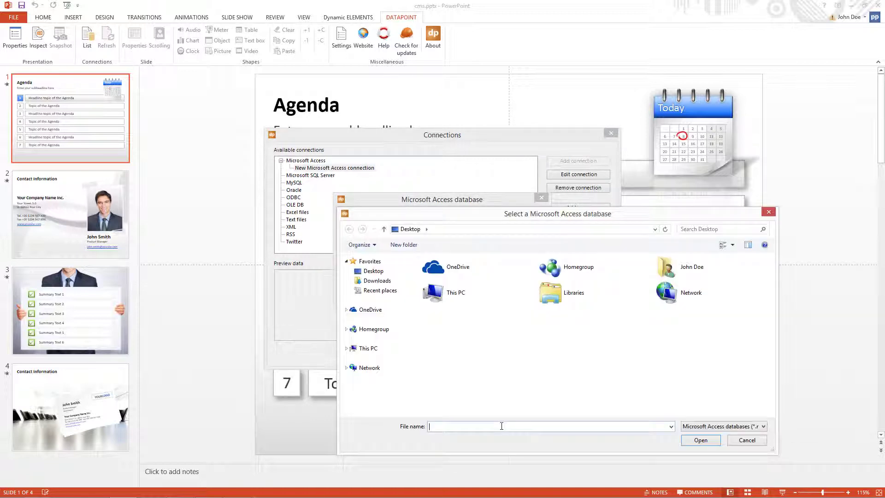
{"action": "type", "text": "c:\\"}
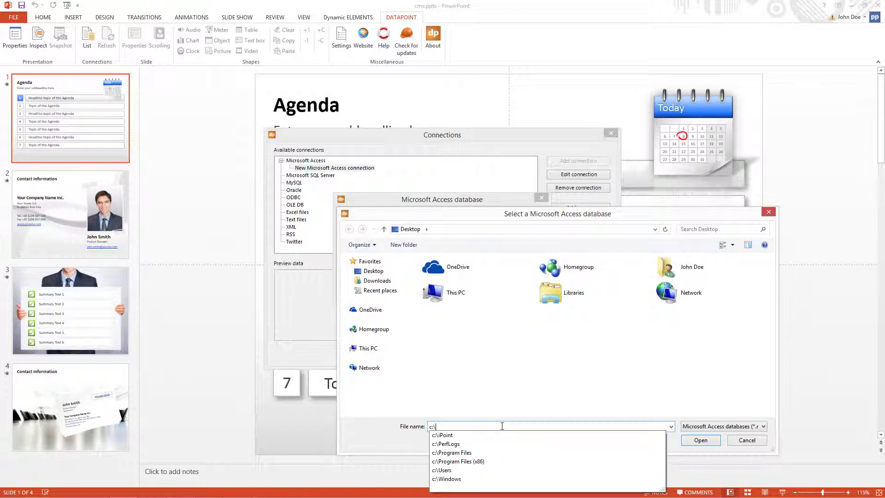
{"action": "type", "text": "programda"}
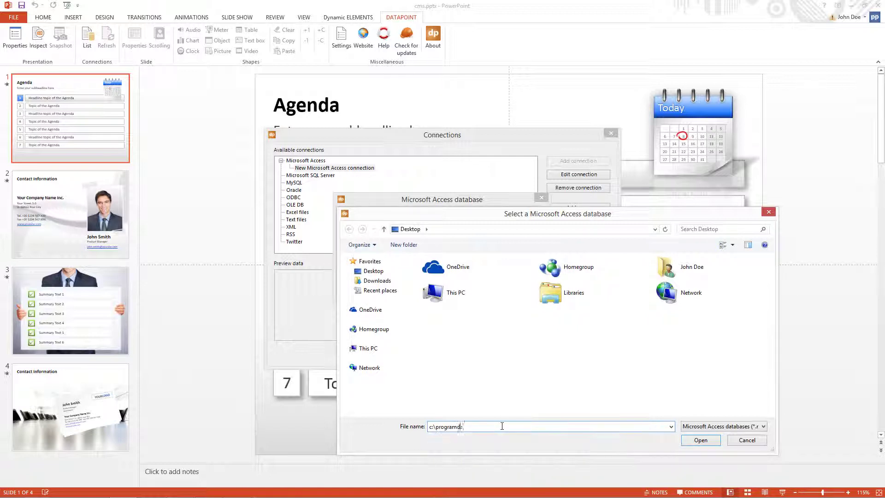
{"action": "type", "text": "ta\\prese"}
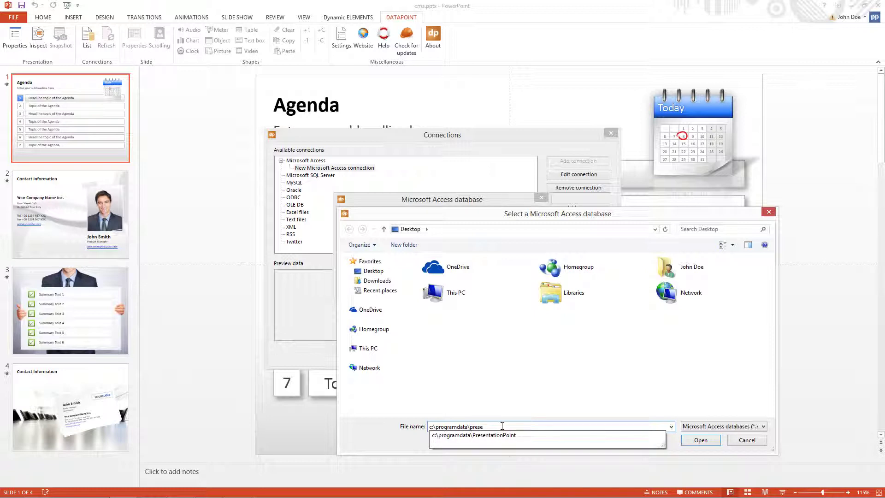
{"action": "key", "text": "Return"}
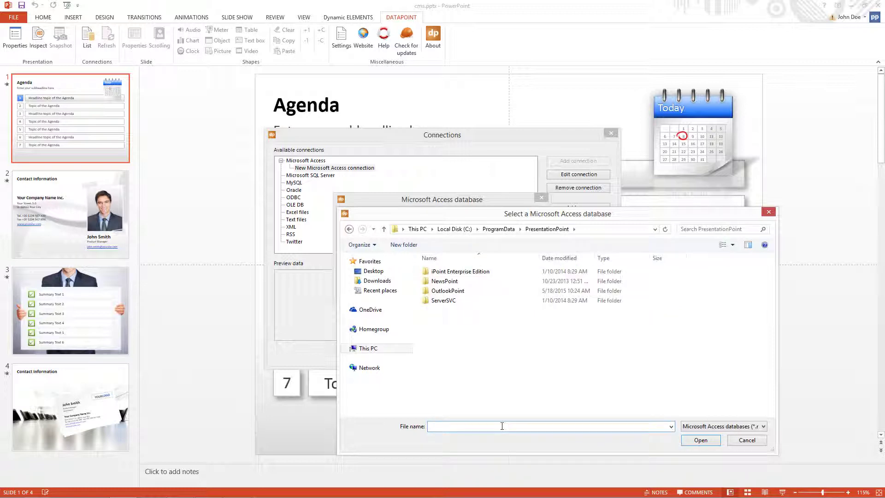
{"action": "double_click", "coordinate": [458, 290]}
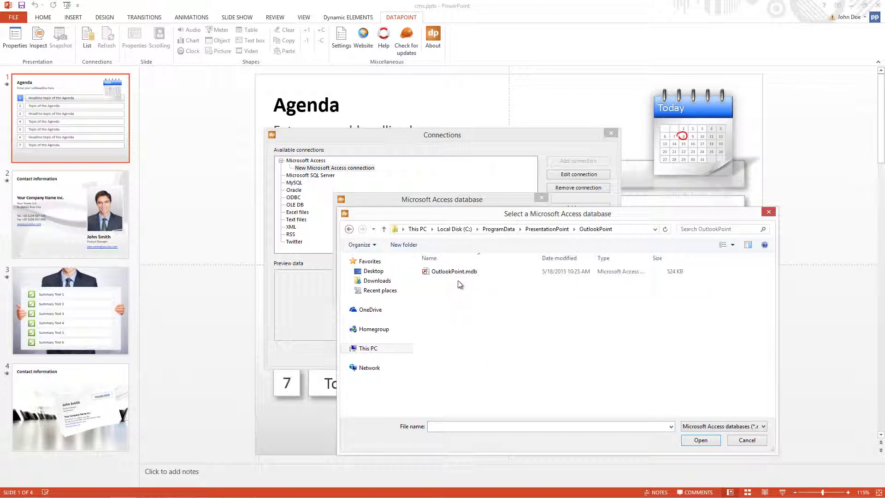
{"action": "double_click", "coordinate": [461, 272]}
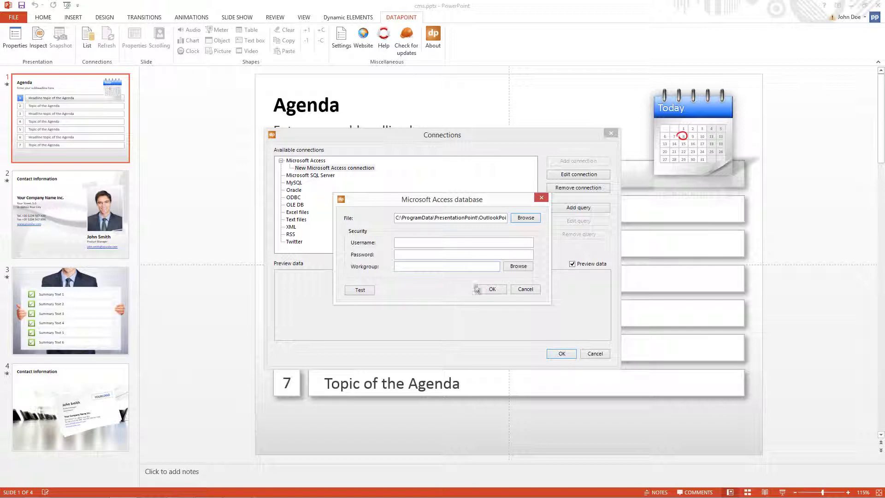
{"action": "left_click", "coordinate": [482, 289]}
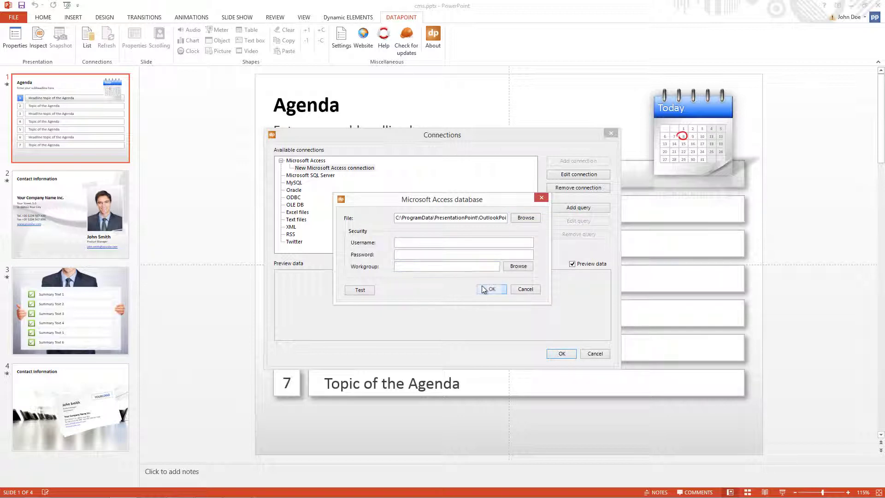
Add a query using QryAppointmentsNow as its source.
{"action": "left_click", "coordinate": [560, 208]}
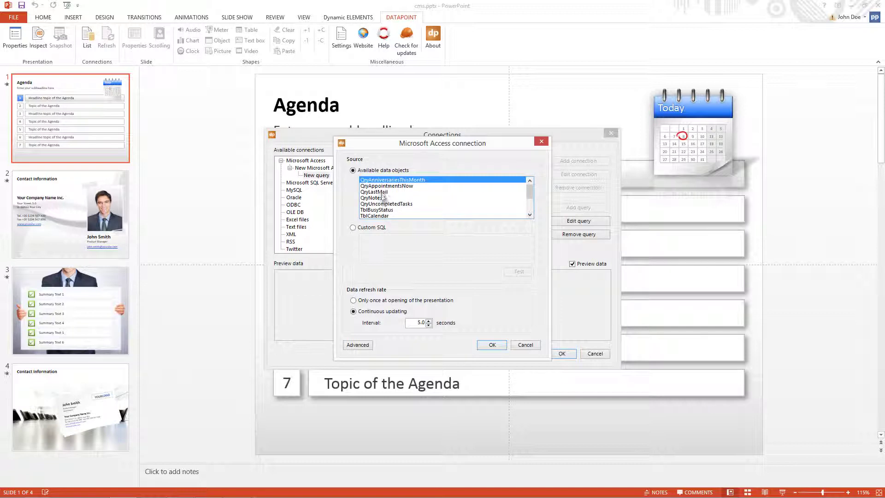
{"action": "left_click", "coordinate": [382, 186]}
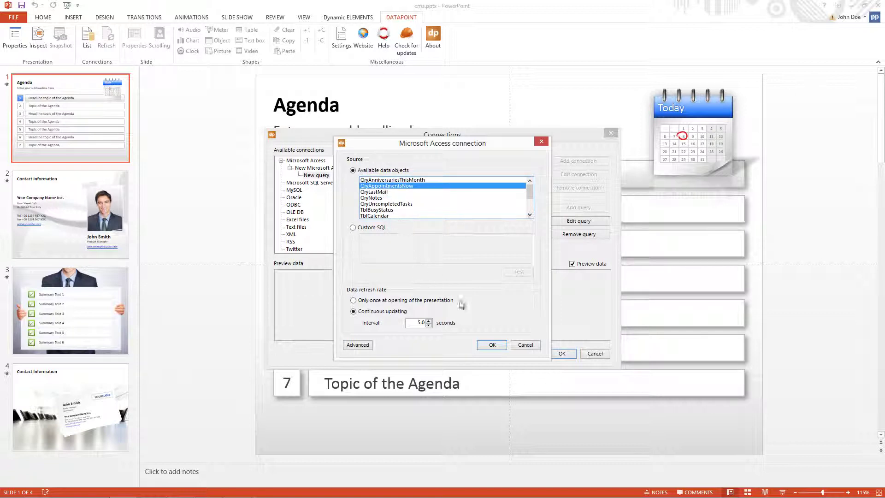
{"action": "left_click", "coordinate": [491, 344]}
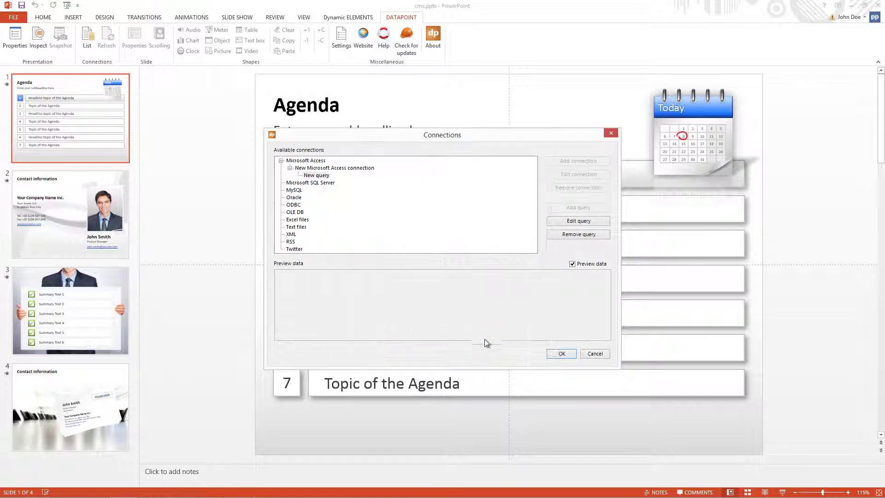
Rename the connection 'outlook content management system' and the query 'appointments', then close the dialog.
{"action": "left_click", "coordinate": [327, 169]}
{"action": "left_click", "coordinate": [334, 168]}
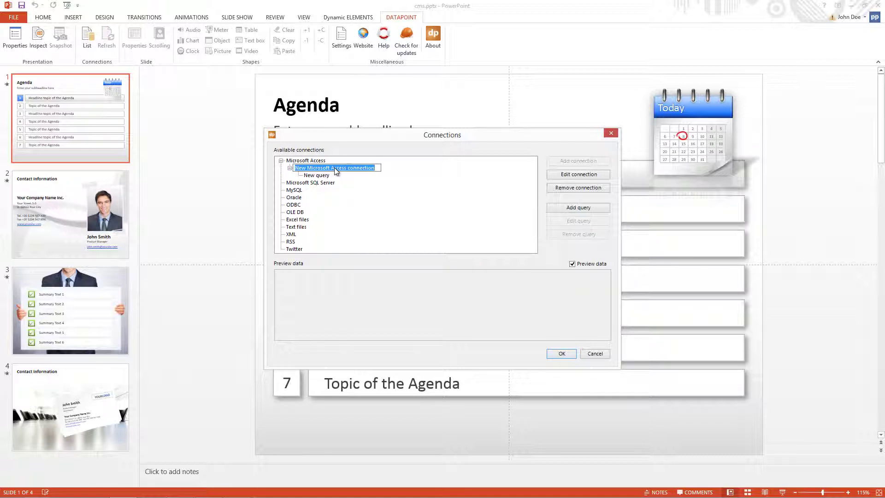
{"action": "type", "text": "outlook content management system"}
{"action": "key", "text": "Return"}
{"action": "left_click", "coordinate": [330, 177]}
{"action": "left_click", "coordinate": [328, 176]}
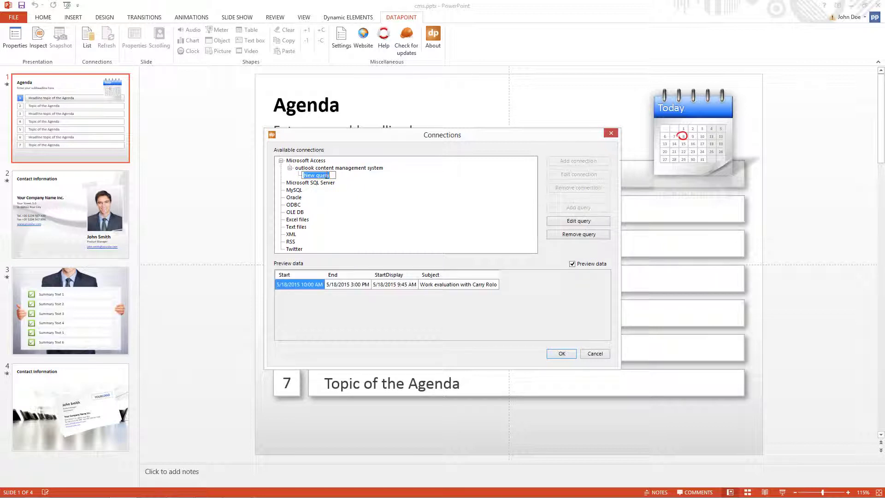
{"action": "type", "text": "appointments"}
{"action": "key", "text": "Return"}
{"action": "left_click", "coordinate": [561, 354]}
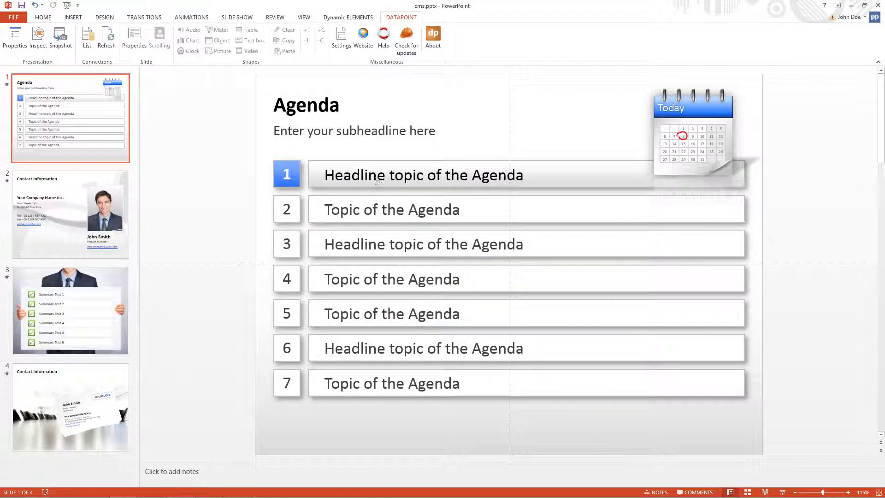
Link the first agenda row's text box to the Subject column of the appointments data.
{"action": "left_click", "coordinate": [376, 180]}
{"action": "left_click", "coordinate": [254, 40]}
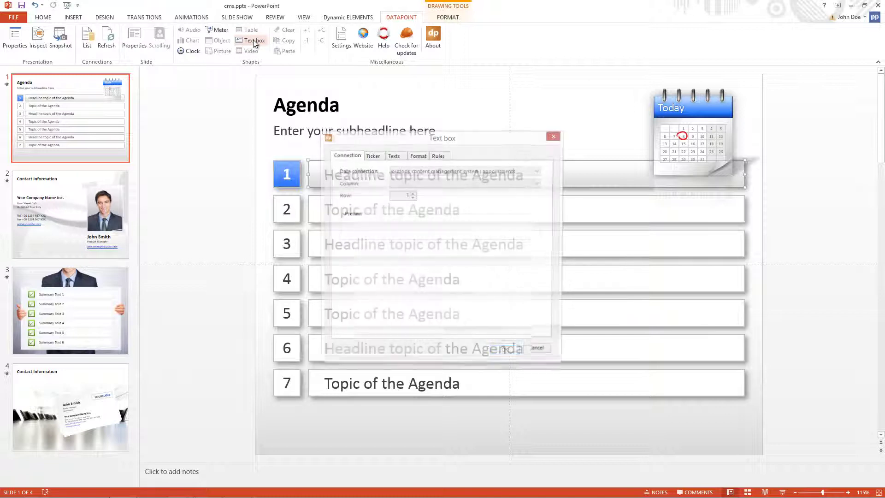
{"action": "left_click", "coordinate": [408, 183]}
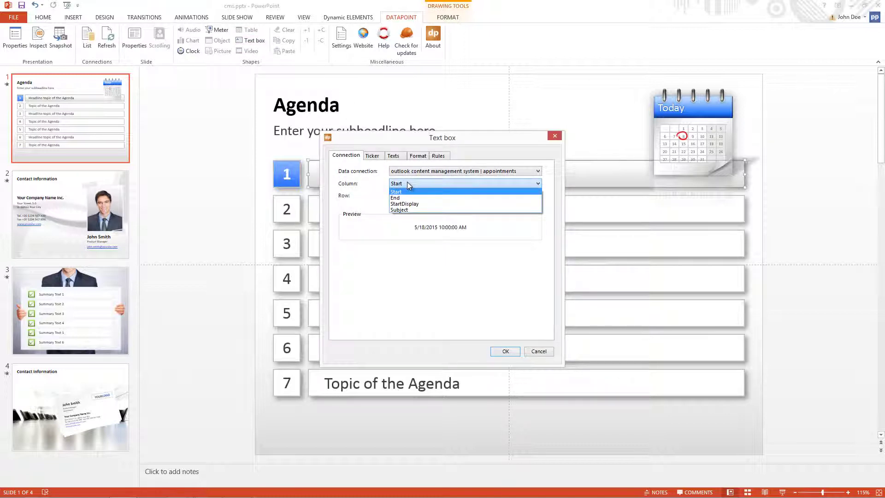
{"action": "left_click", "coordinate": [410, 210]}
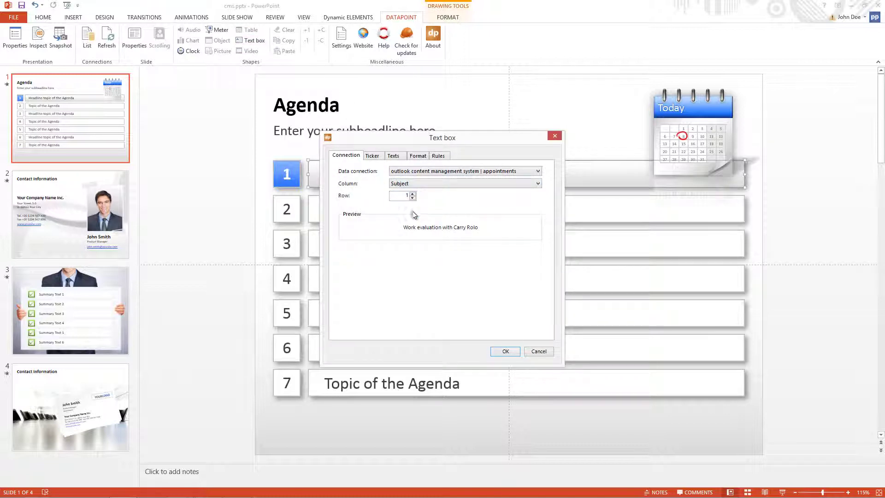
{"action": "left_click", "coordinate": [506, 351]}
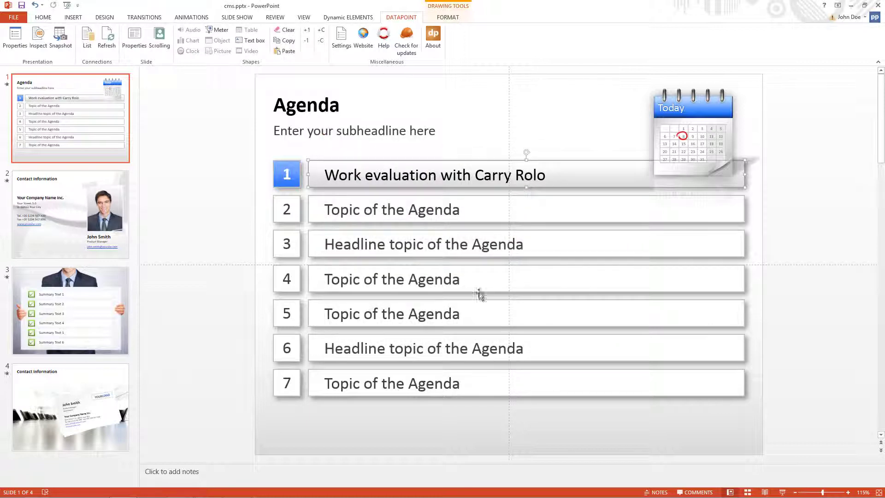
{"action": "left_click", "coordinate": [441, 215]}
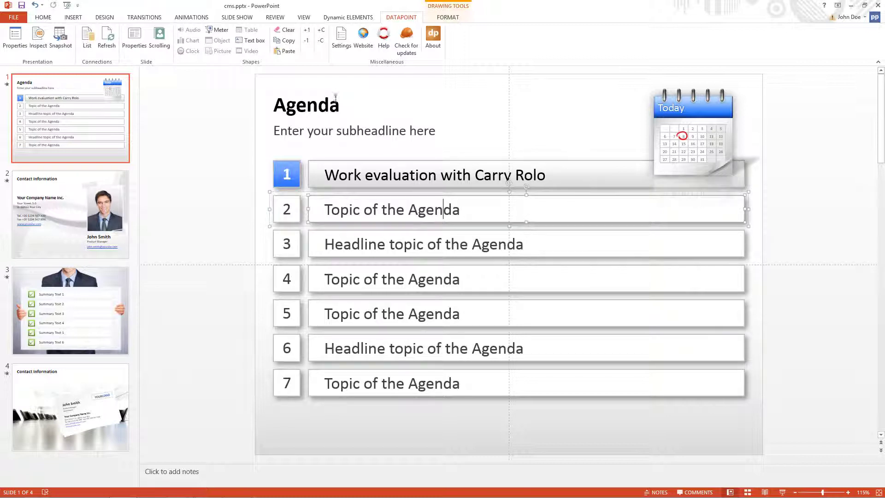
{"action": "left_click", "coordinate": [218, 217]}
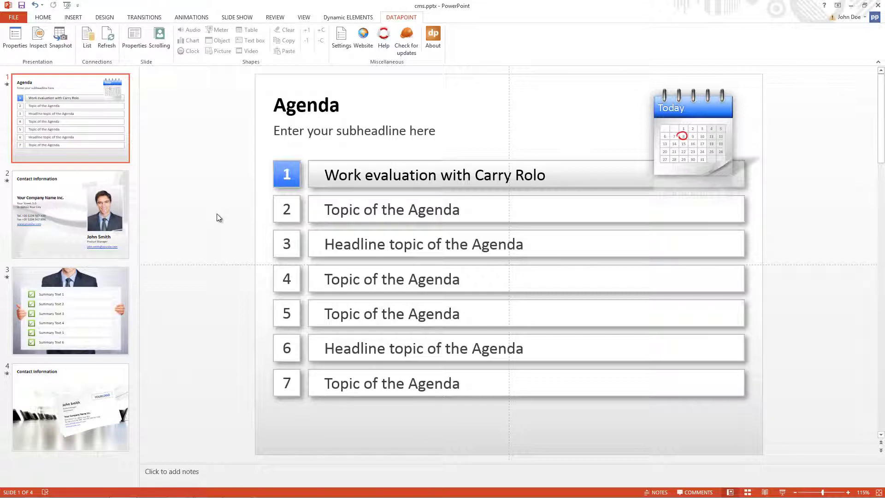
In Outlook, add a trailing character to the 18 May work evaluation appointment's subject.
{"action": "mouse_move", "coordinate": [138, 489]}
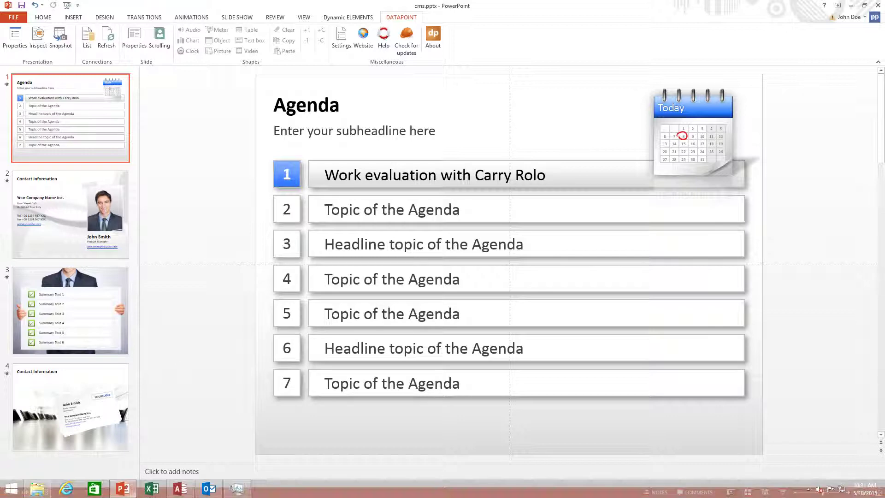
{"action": "left_click", "coordinate": [227, 443]}
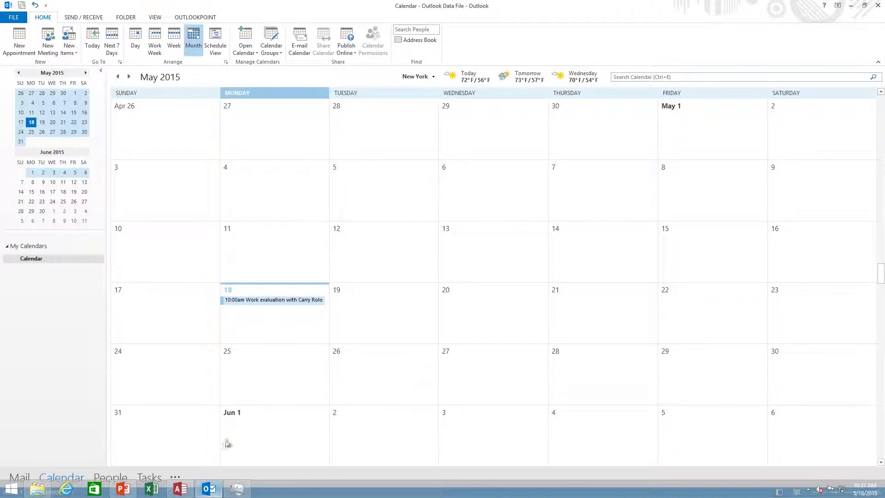
{"action": "left_click", "coordinate": [271, 300]}
{"action": "left_click", "coordinate": [265, 298]}
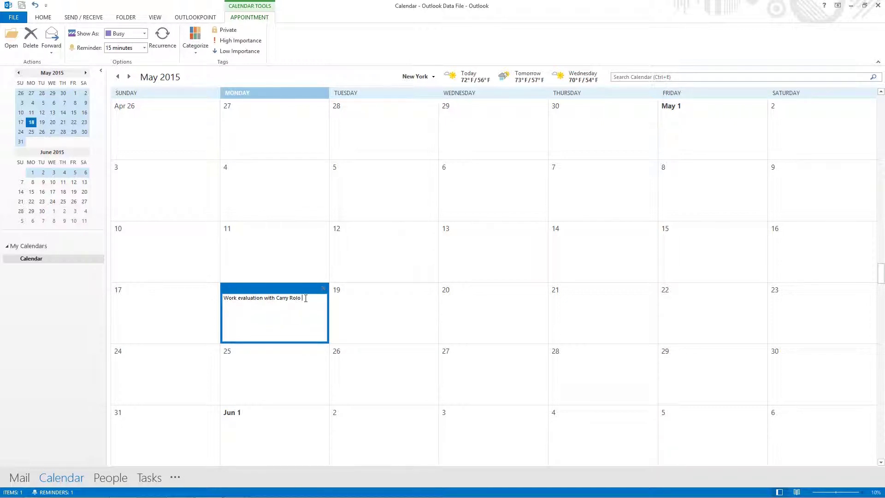
{"action": "left_click", "coordinate": [303, 277]}
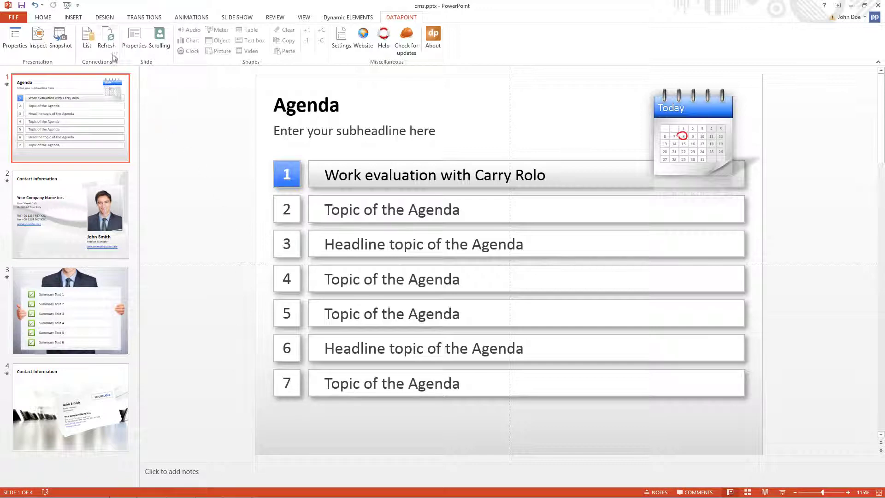
Refresh the DataPoint data so row 1 ends in '!', then start the slide show with F5.
{"action": "left_click", "coordinate": [106, 43]}
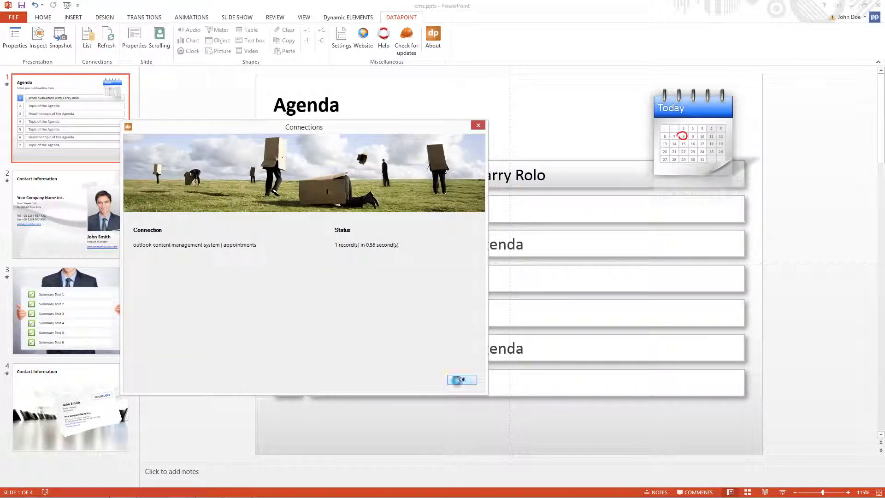
{"action": "left_click", "coordinate": [460, 378]}
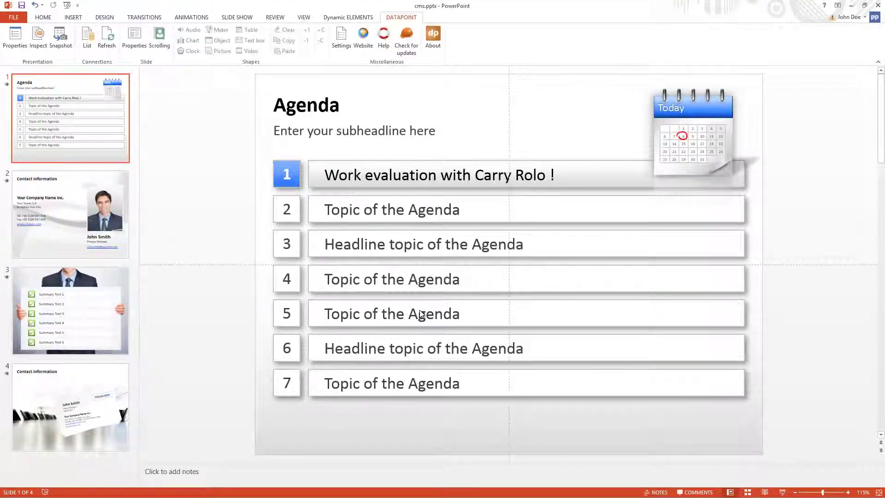
{"action": "key", "text": "F5"}
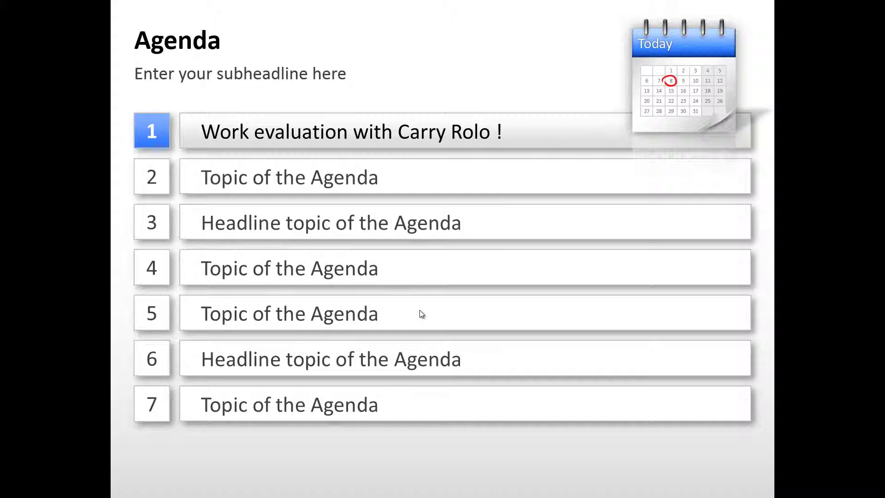
In Outlook, replace the colleague's first name in the 18 May appointment subject, then return to the slide show.
{"action": "key", "text": "alt+Tab"}
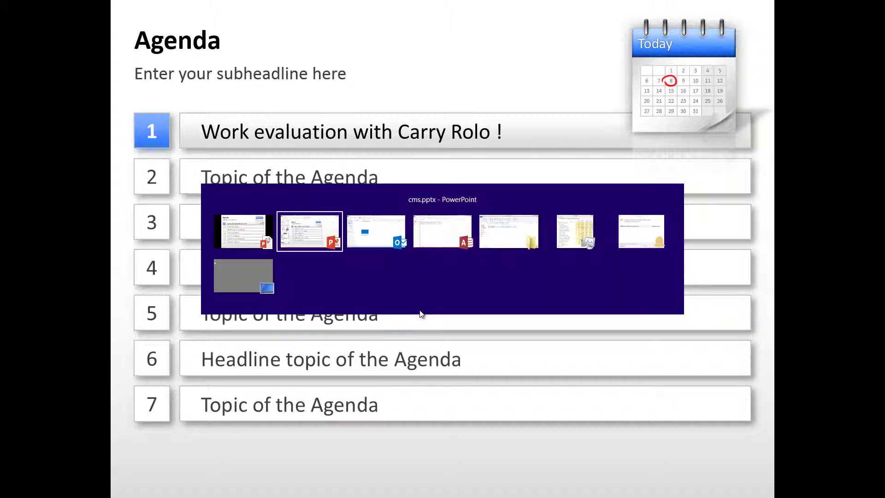
{"action": "key", "text": "alt+Tab"}
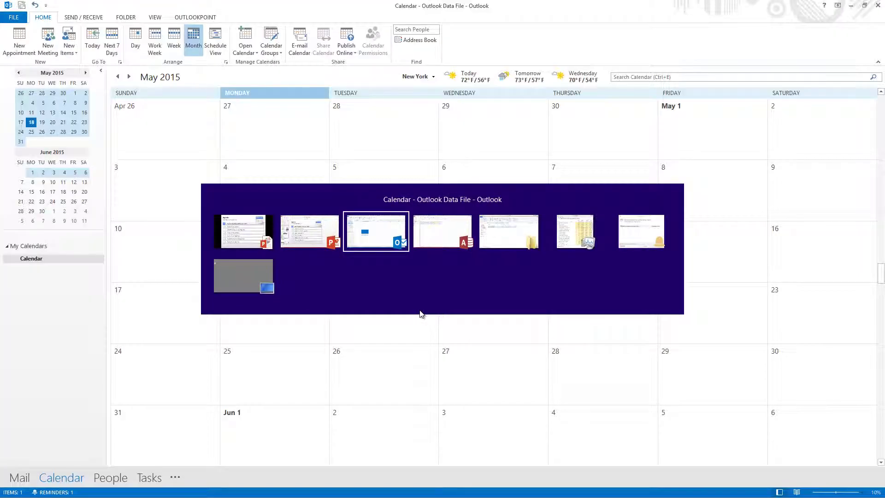
{"action": "left_click", "coordinate": [303, 304]}
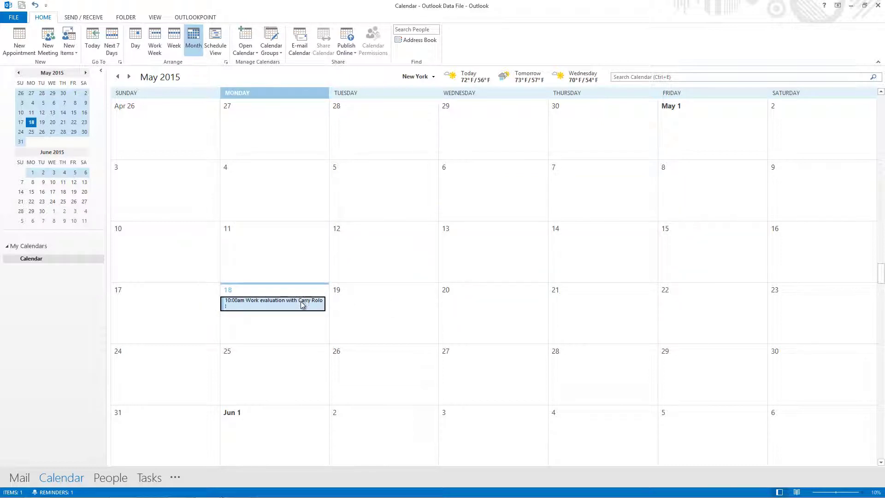
{"action": "left_click", "coordinate": [303, 305]}
{"action": "left_click_drag", "start_coordinate": [290, 299], "coordinate": [278, 300]}
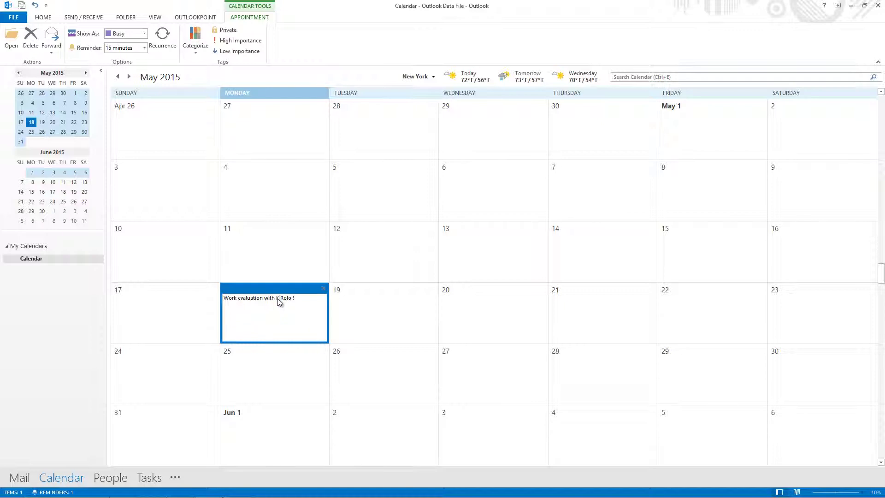
{"action": "type", "text": "Kevin"}
{"action": "left_click", "coordinate": [285, 263]}
{"action": "key", "text": "alt+Tab"}
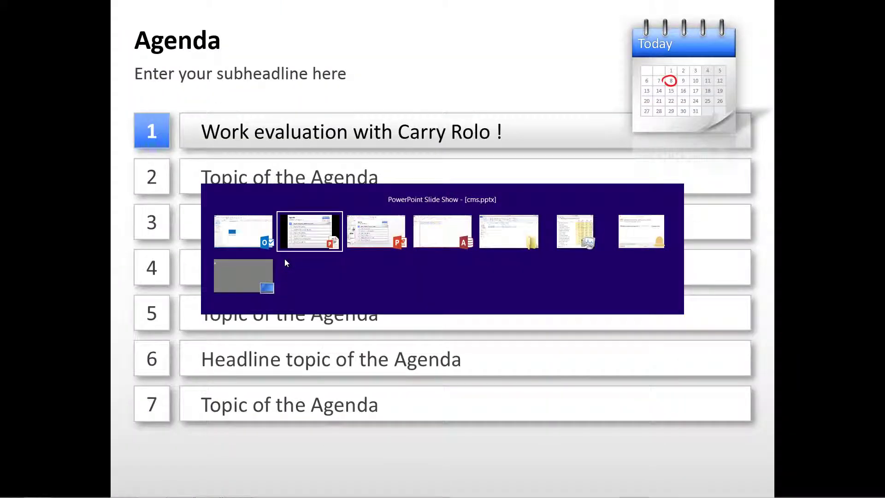